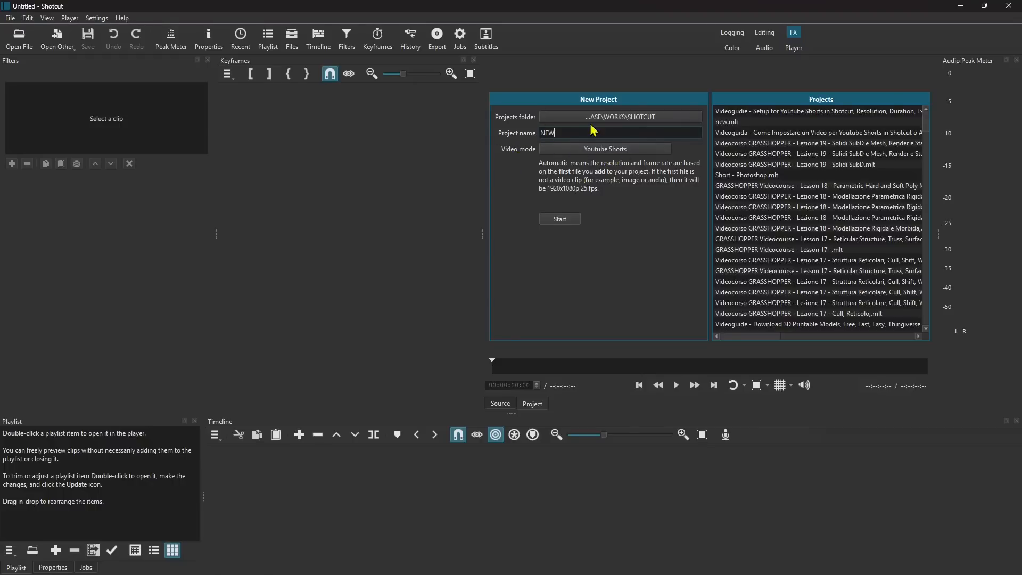
Create a project named NEW 1 with the HD 1080p 30 fps video mode.
{"action": "left_click", "coordinate": [590, 151]}
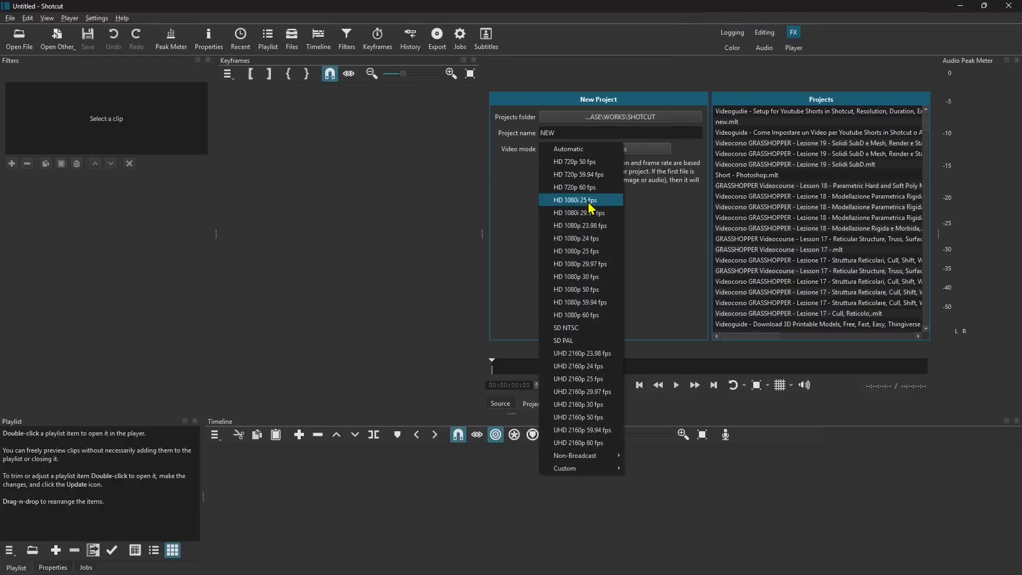
{"action": "left_click", "coordinate": [580, 277]}
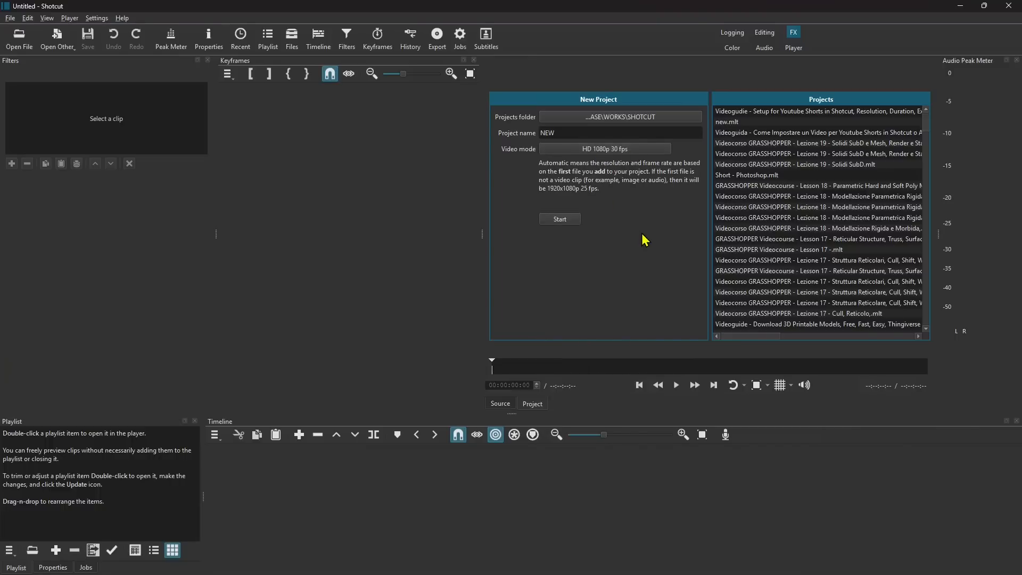
{"action": "left_click", "coordinate": [565, 219]}
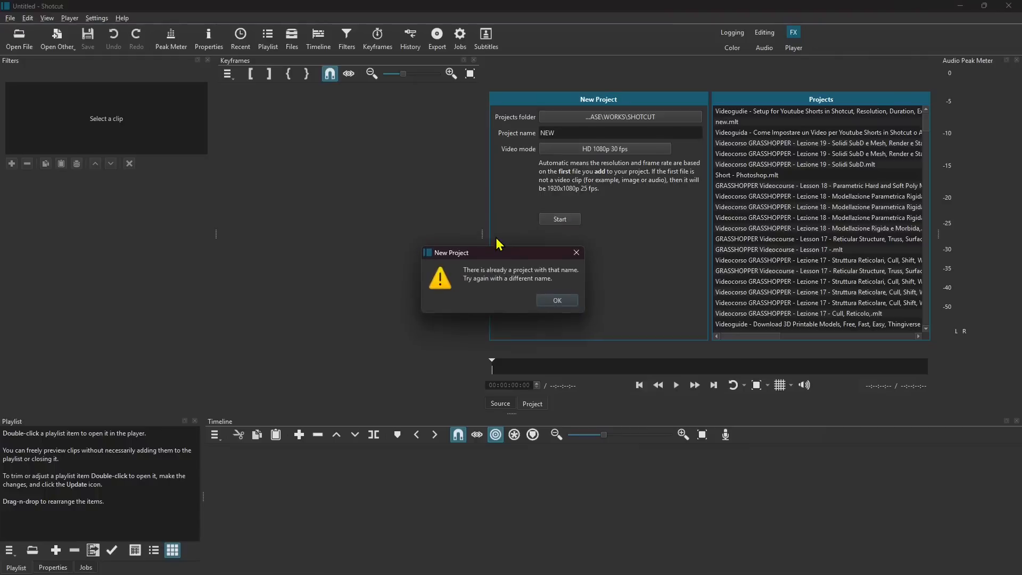
{"action": "left_click", "coordinate": [563, 301]}
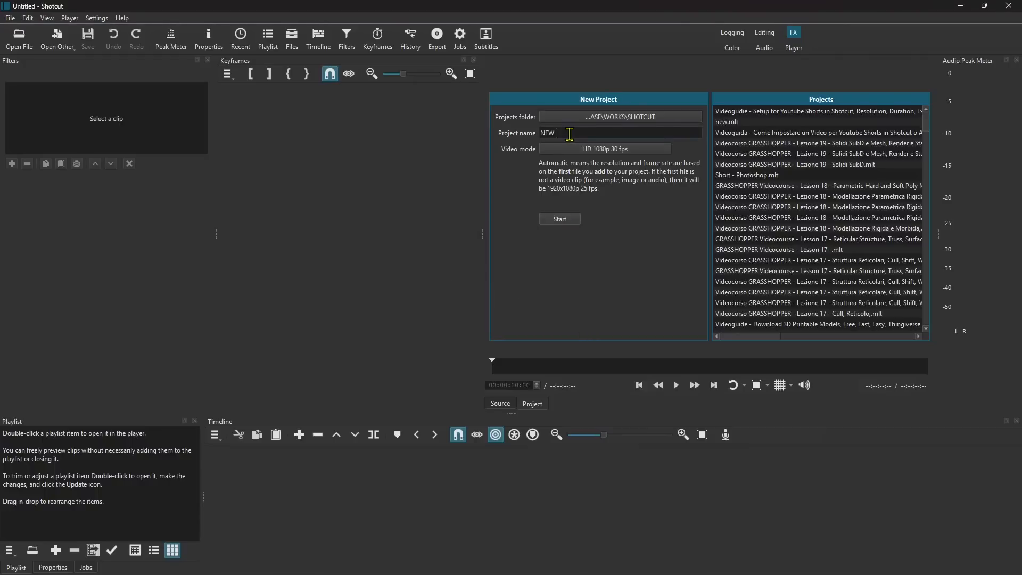
{"action": "type", "text": "1"}
{"action": "left_click", "coordinate": [561, 221]}
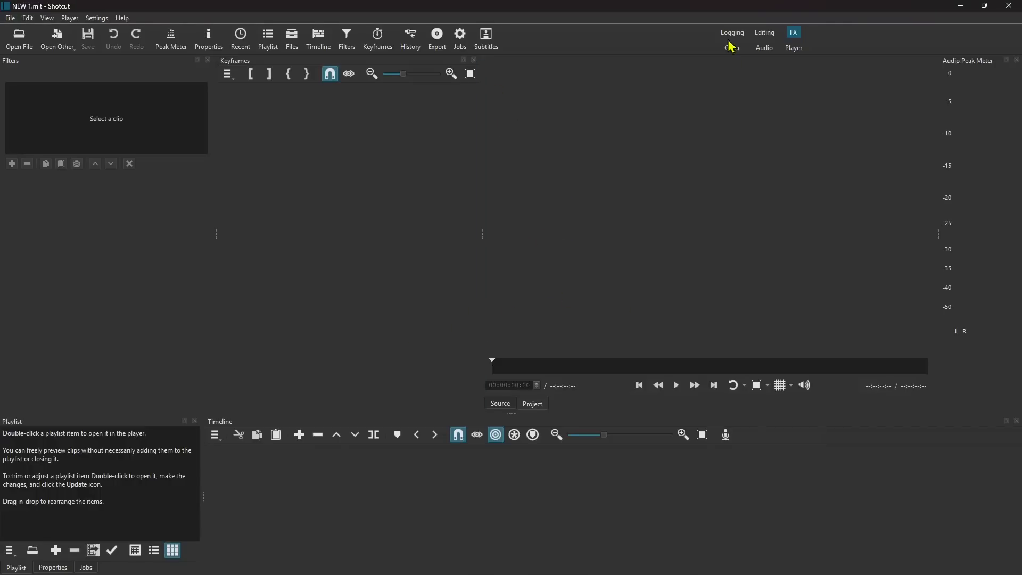
Compare the Editing and FX workspace layouts and settle on Editing.
{"action": "left_click", "coordinate": [764, 36]}
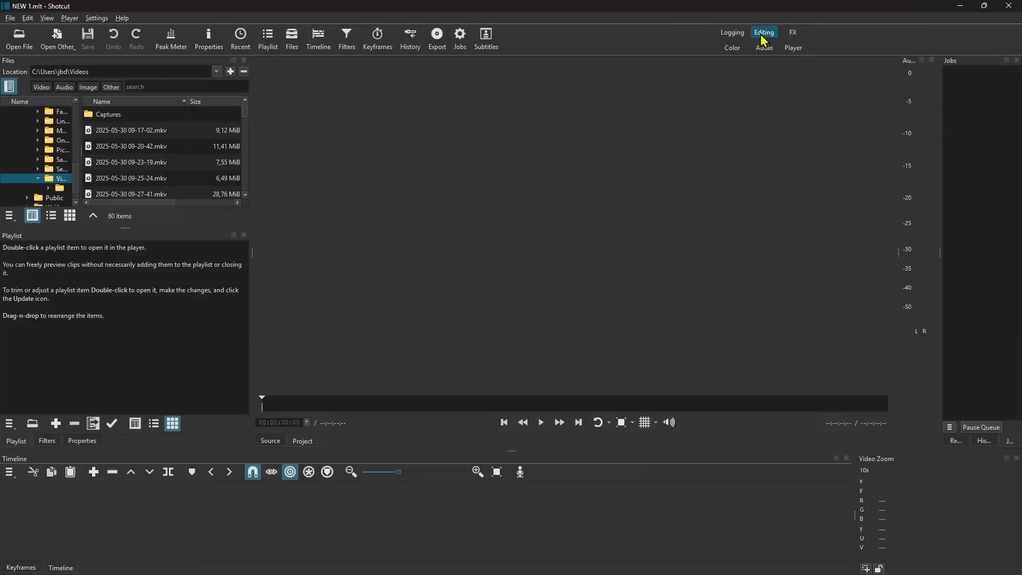
{"action": "left_click", "coordinate": [792, 36]}
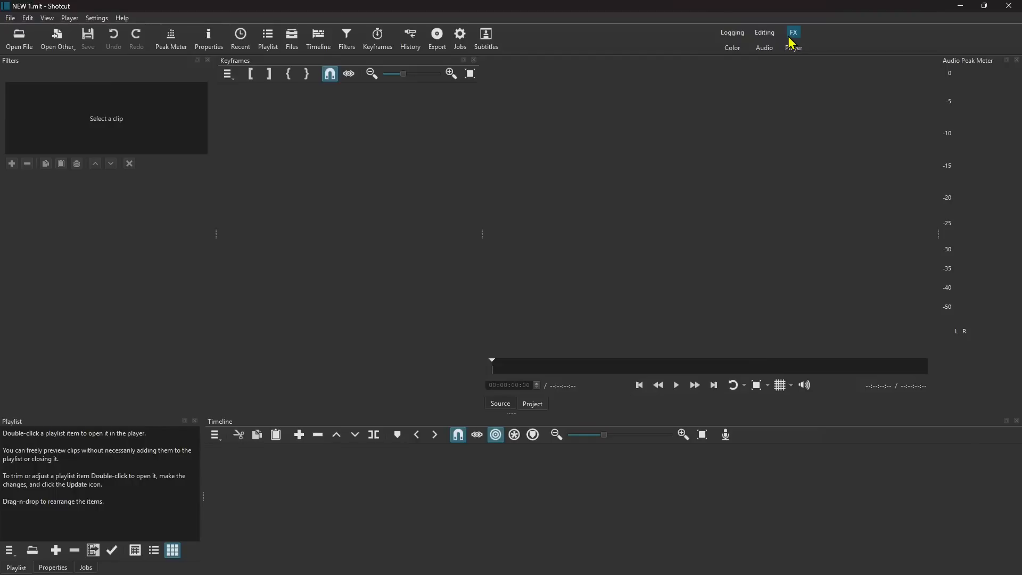
{"action": "left_click", "coordinate": [765, 33]}
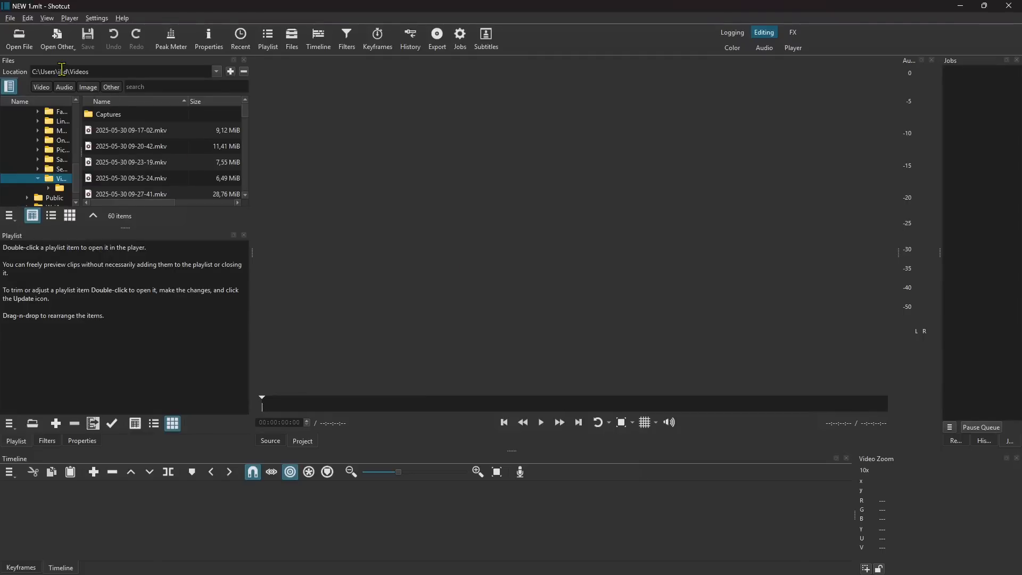
Open the video photopea_10_eng from the Photopea folder, pause it and append it to the timeline.
{"action": "left_click", "coordinate": [19, 38]}
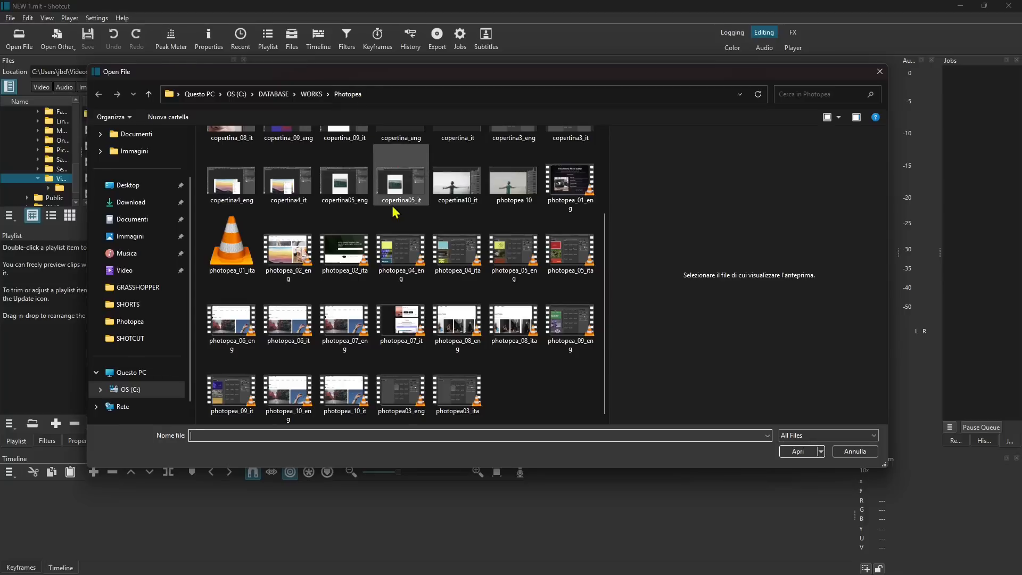
{"action": "left_click", "coordinate": [297, 408]}
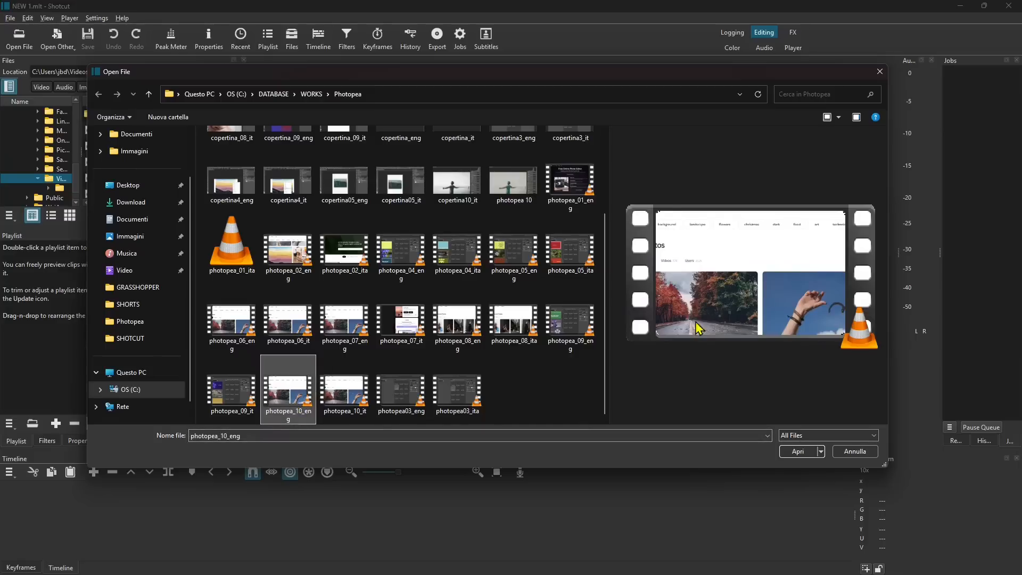
{"action": "left_click", "coordinate": [797, 451]}
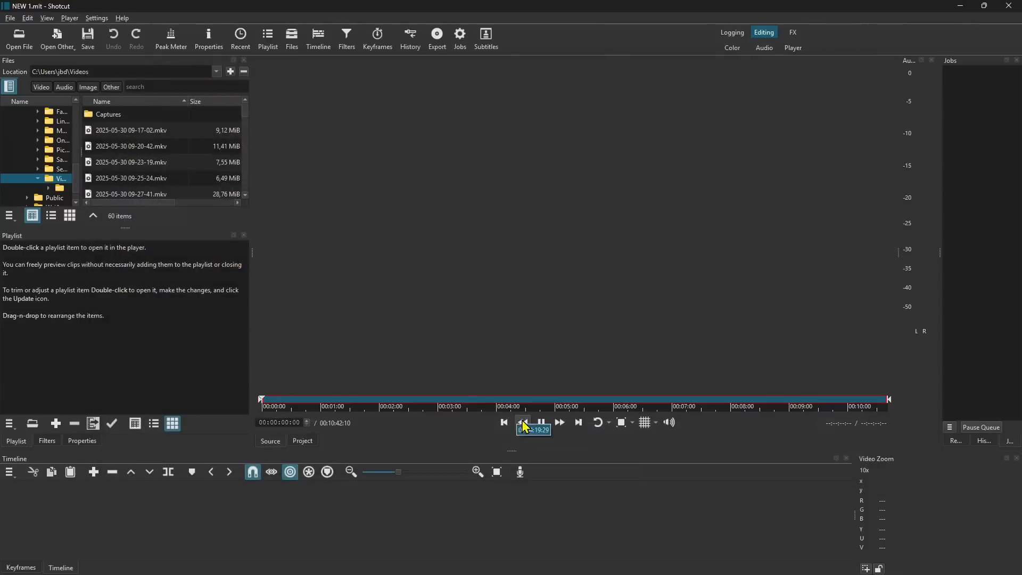
{"action": "left_click", "coordinate": [541, 423]}
{"action": "left_click", "coordinate": [93, 472]}
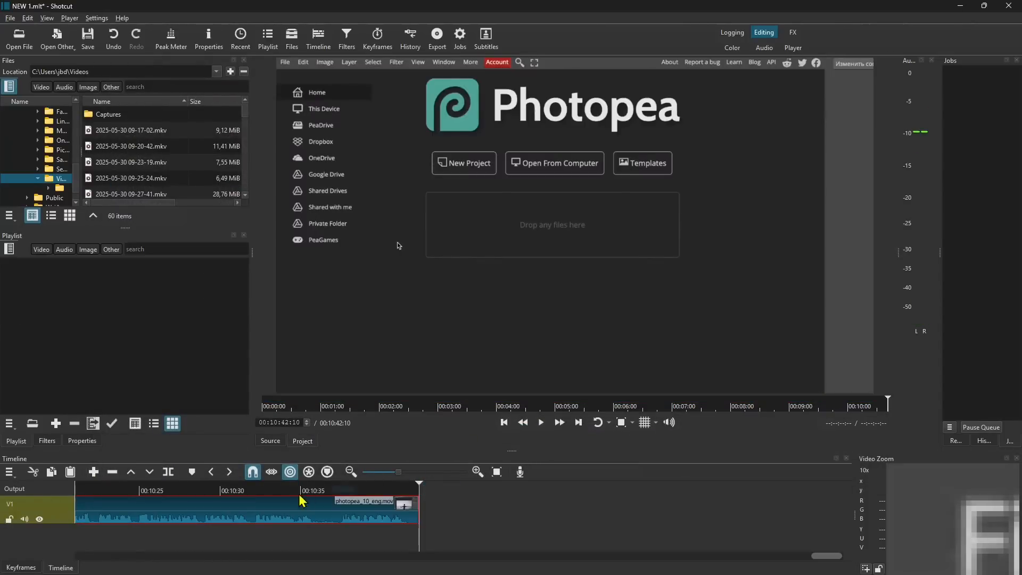
Split the clip at 00:09:39:26 and delete the part after the cut.
{"action": "left_click_drag", "start_coordinate": [391, 474], "coordinate": [379, 473]}
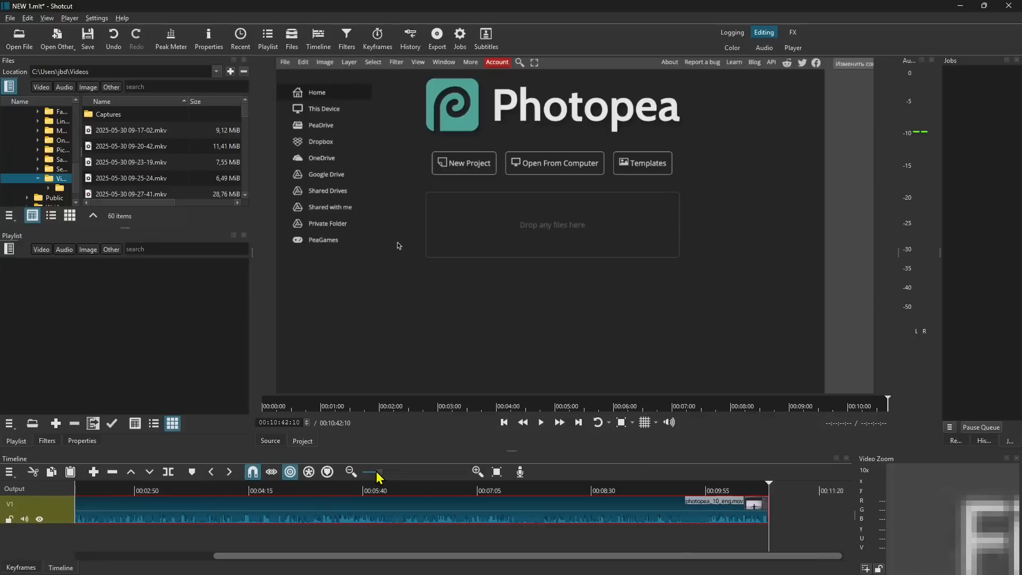
{"action": "left_click", "coordinate": [362, 488]}
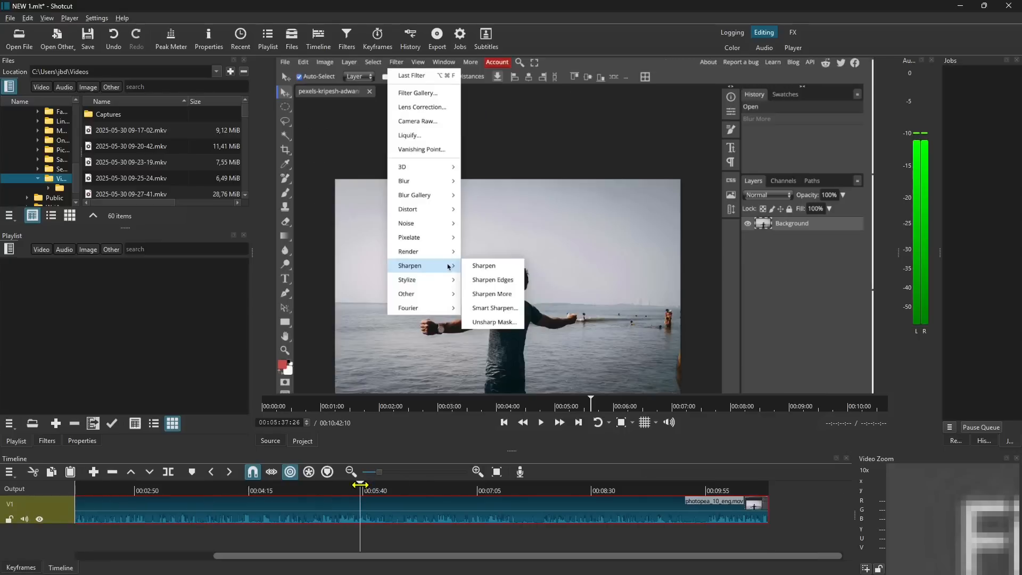
{"action": "left_click_drag", "start_coordinate": [380, 472], "coordinate": [471, 487]}
{"action": "left_click", "coordinate": [336, 487]}
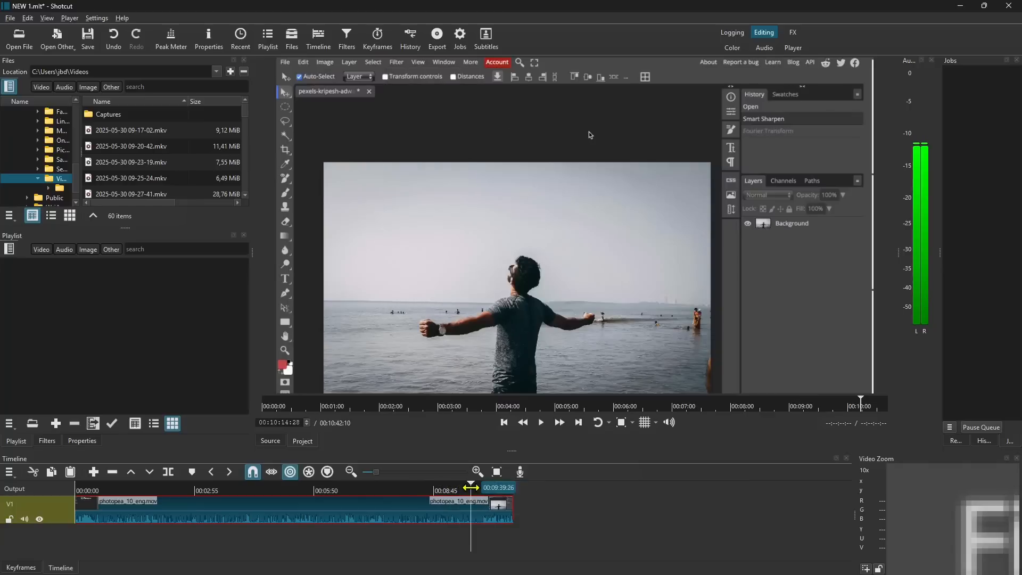
{"action": "left_click", "coordinate": [169, 473]}
{"action": "left_click", "coordinate": [489, 512]}
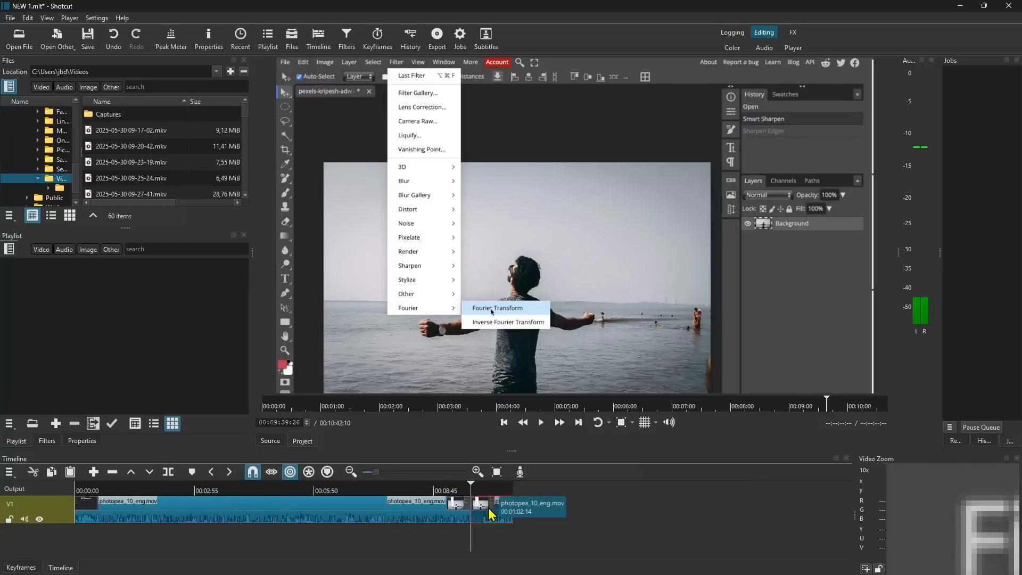
{"action": "key", "text": "Delete"}
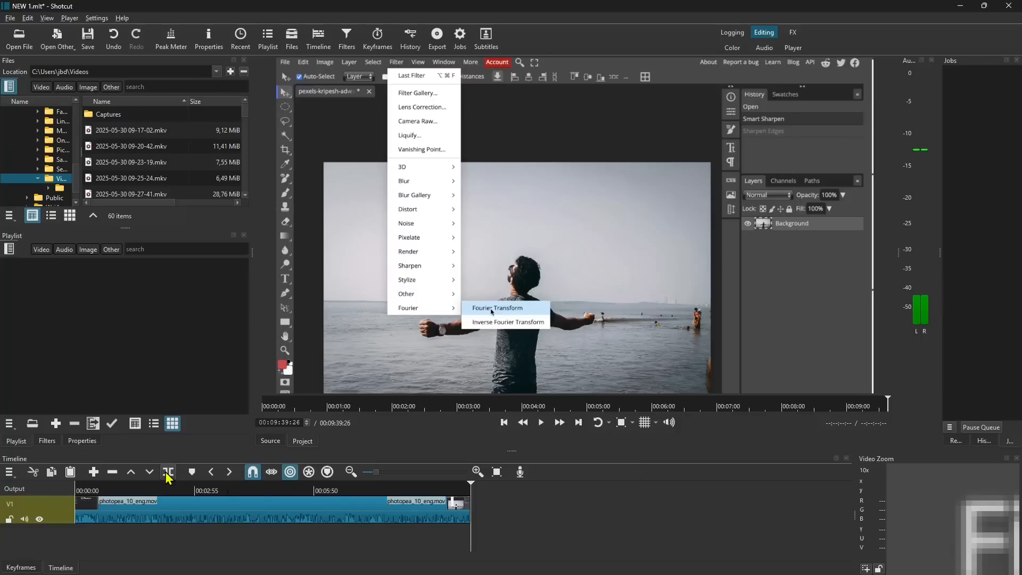
Split the clip on V1 at 00:08:09:13, 00:07:25:01 and 00:06:38:08.
{"action": "left_click_drag", "start_coordinate": [450, 487], "coordinate": [409, 487]}
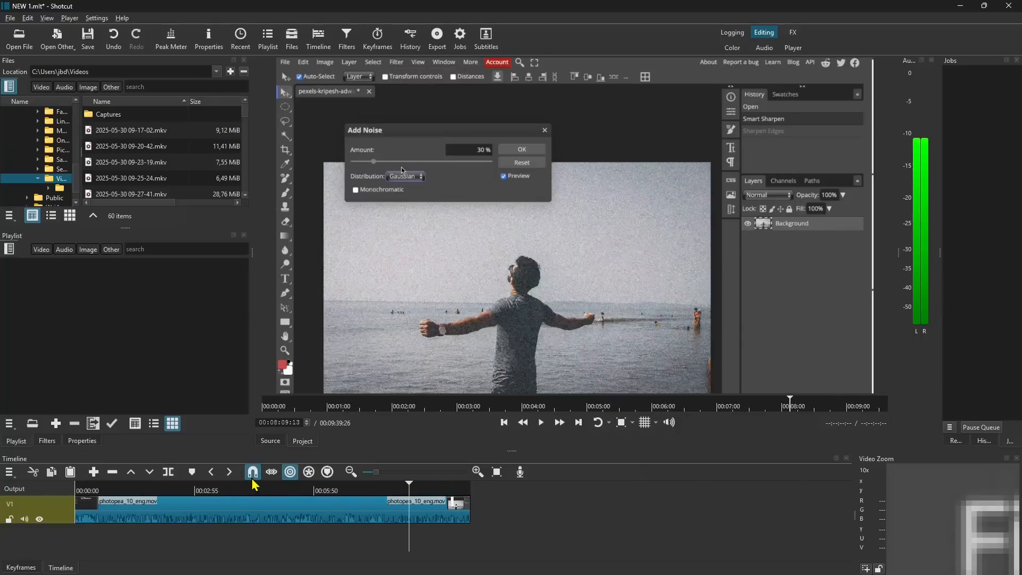
{"action": "left_click", "coordinate": [168, 472]}
{"action": "left_click", "coordinate": [379, 489]}
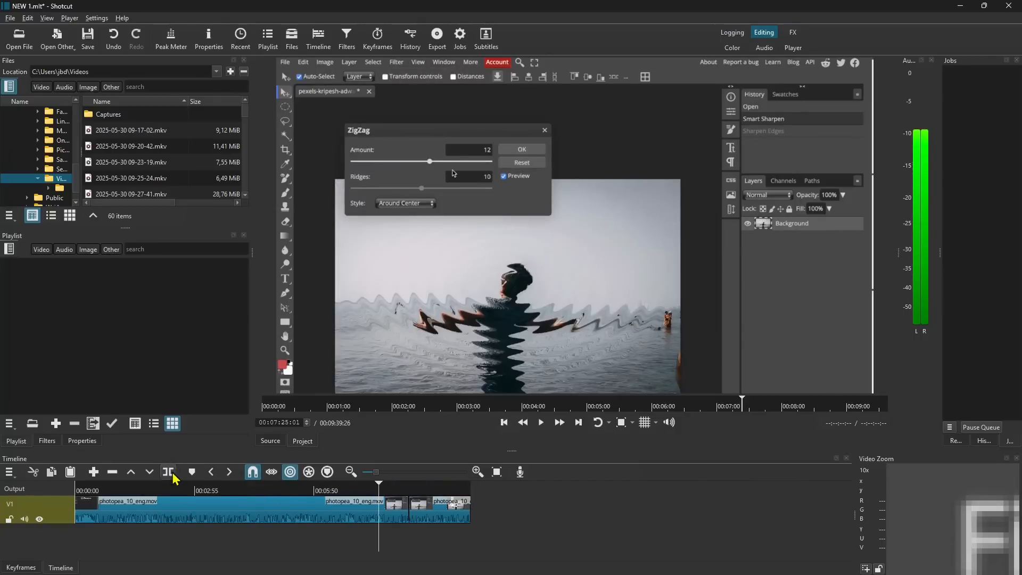
{"action": "left_click", "coordinate": [168, 473]}
{"action": "left_click", "coordinate": [346, 488]}
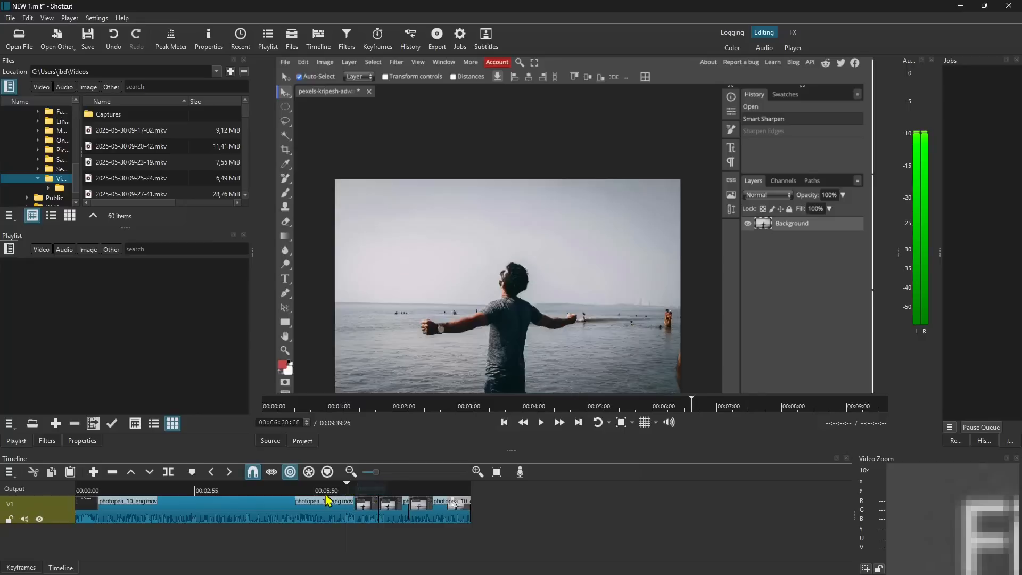
{"action": "left_click", "coordinate": [168, 472]}
Delete the last segment, after the 00:08:09:13 cut, and check the footage before it.
{"action": "left_click", "coordinate": [441, 516]}
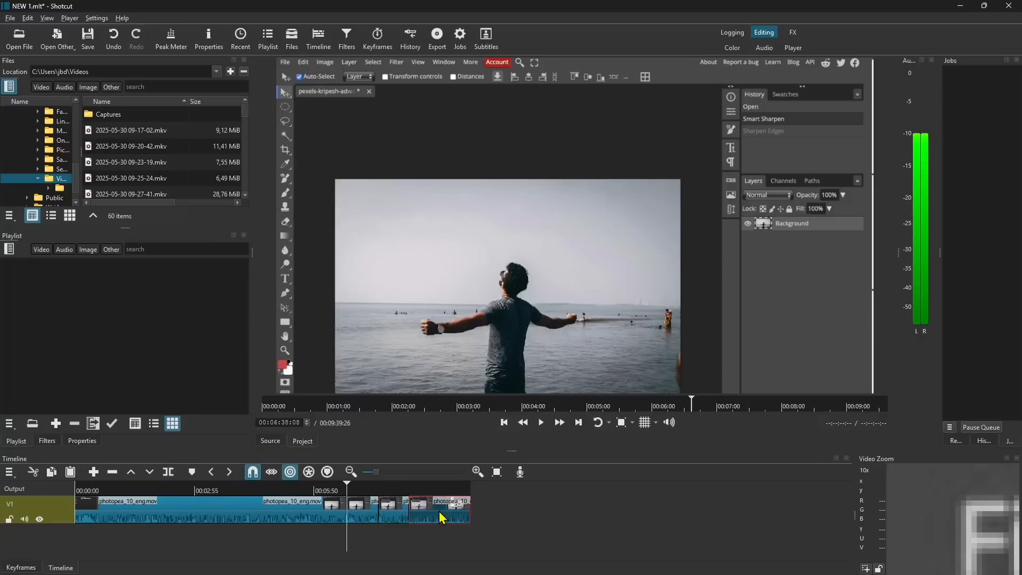
{"action": "key", "text": "Delete"}
{"action": "left_click", "coordinate": [388, 488]}
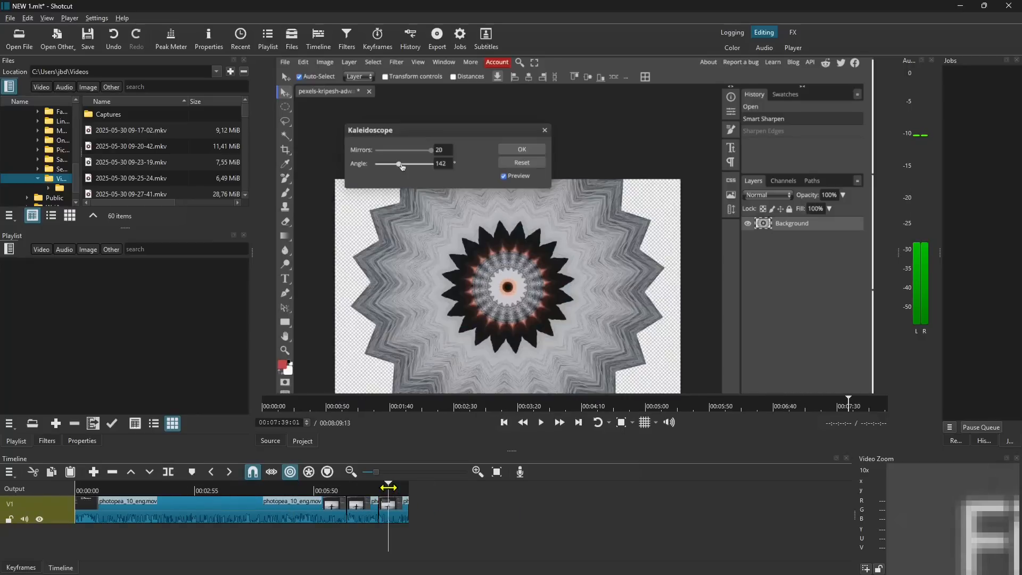
{"action": "left_click", "coordinate": [371, 487]}
Delete the long opening segment before 00:06:38:08 and move the remaining clips to the start of V1.
{"action": "left_click", "coordinate": [320, 510]}
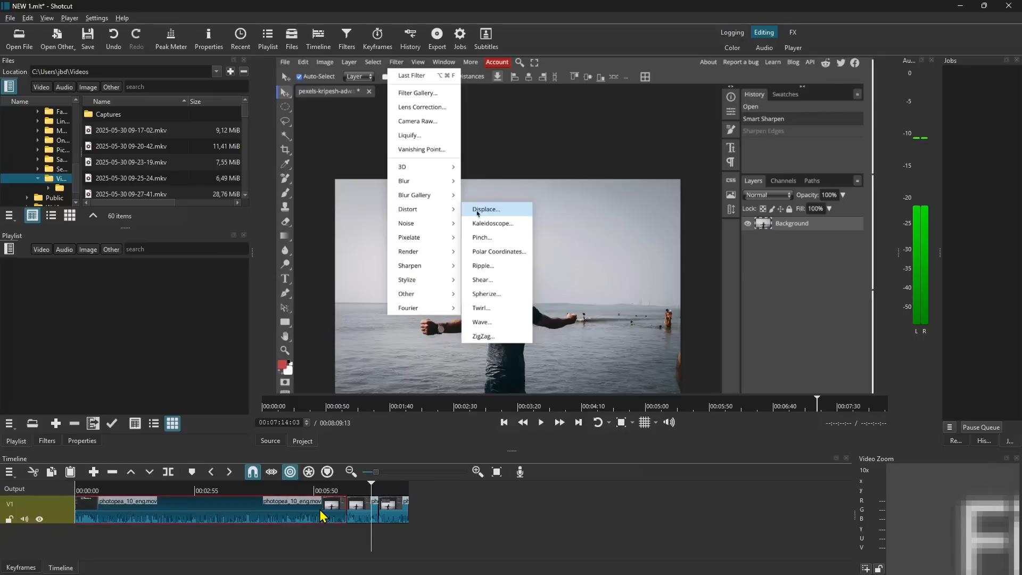
{"action": "key", "text": "Delete"}
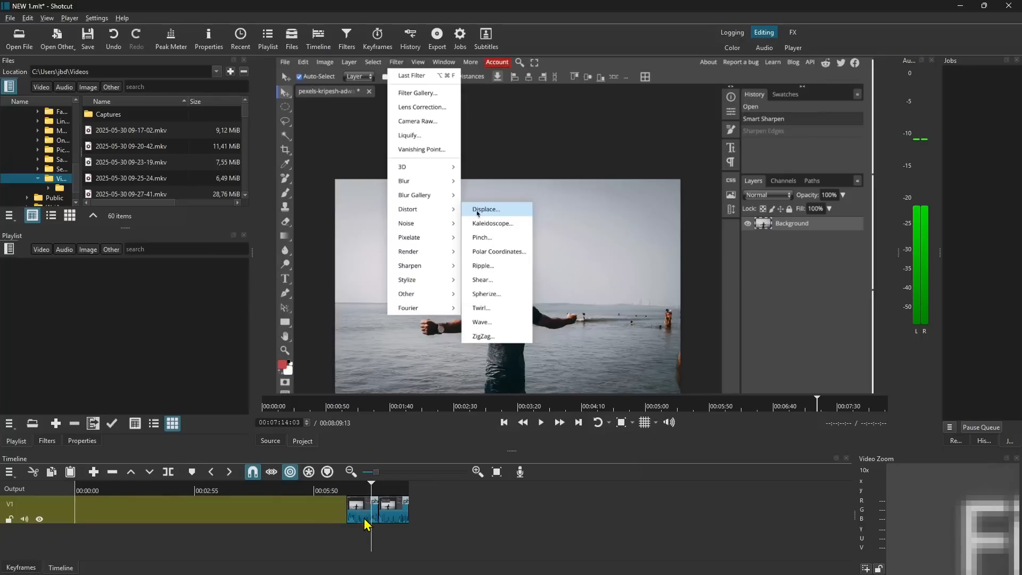
{"action": "left_click_drag", "start_coordinate": [365, 506], "coordinate": [54, 519]}
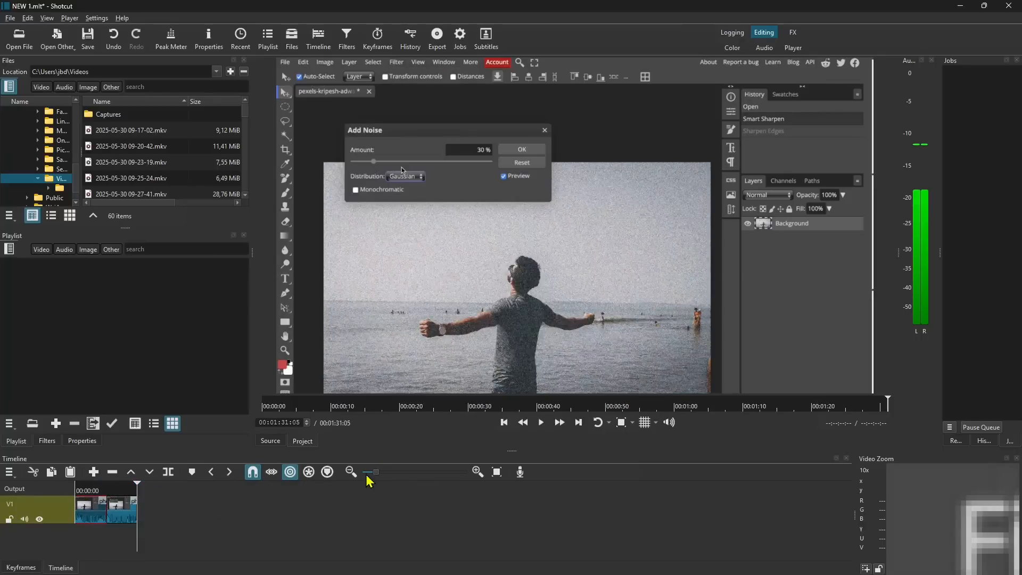
Shorten the footage by splitting it at 00:00:57:07 and deleting everything after the cut.
{"action": "left_click_drag", "start_coordinate": [375, 472], "coordinate": [402, 472]}
{"action": "left_click_drag", "start_coordinate": [169, 488], "coordinate": [187, 510]}
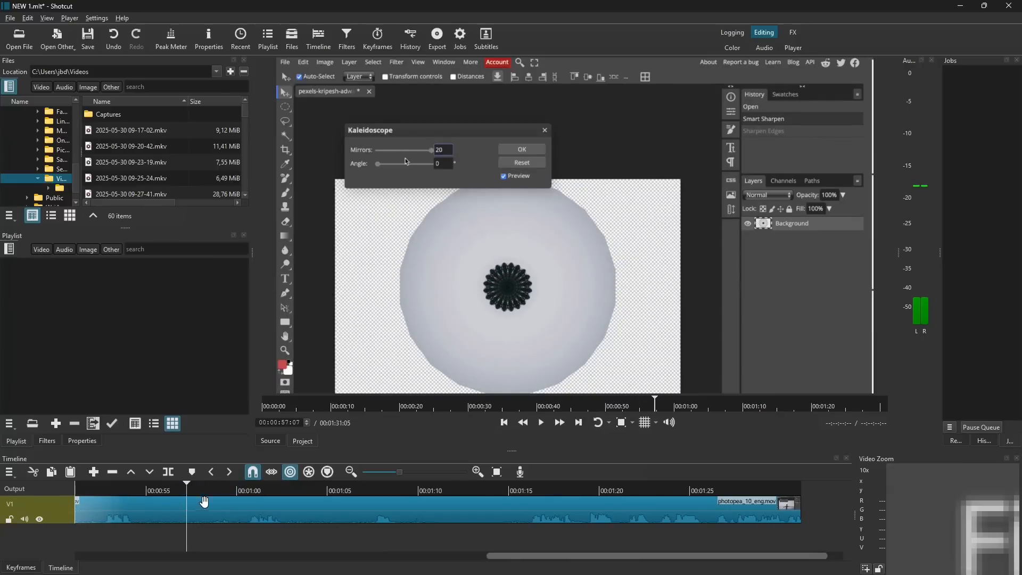
{"action": "left_click", "coordinate": [207, 502]}
{"action": "left_click", "coordinate": [168, 472]}
{"action": "left_click", "coordinate": [225, 514]}
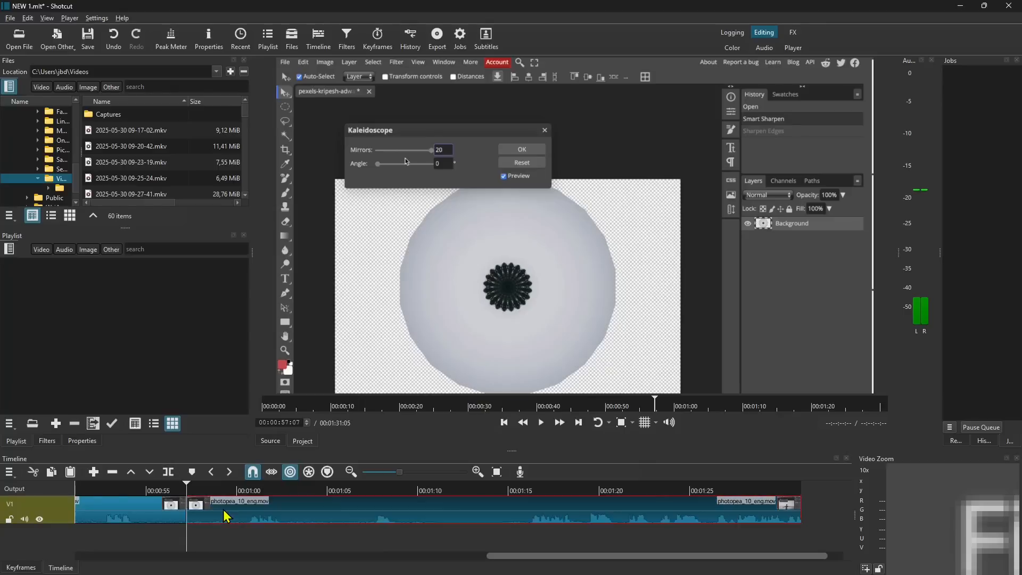
{"action": "key", "text": "Delete"}
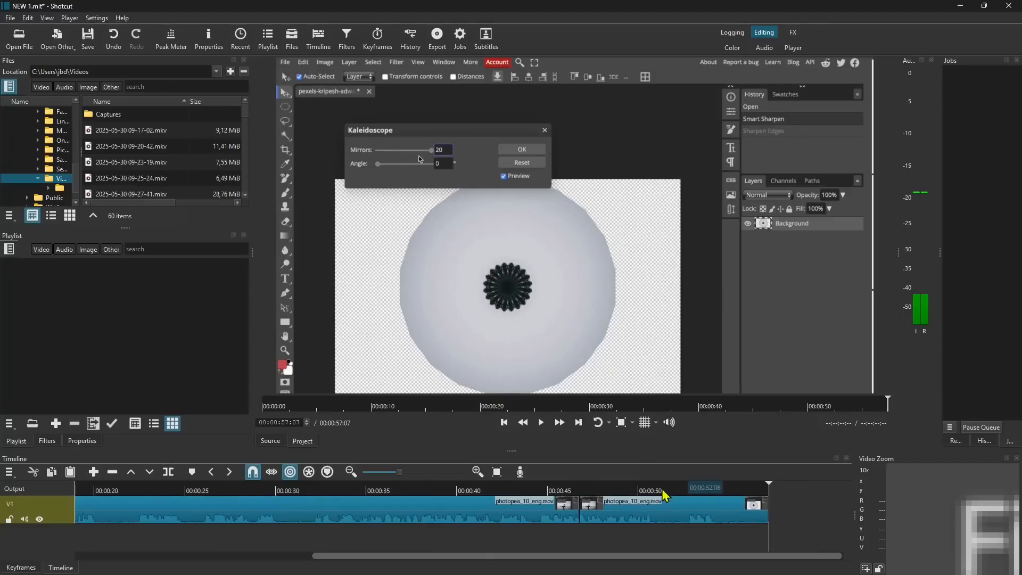
{"action": "mouse_move", "coordinate": [392, 472]}
{"action": "left_mouse_down"}
{"action": "mouse_move", "coordinate": [283, 493]}
{"action": "mouse_move", "coordinate": [421, 487]}
{"action": "mouse_move", "coordinate": [390, 490]}
{"action": "left_mouse_up"}
{"action": "left_click", "coordinate": [399, 487]}
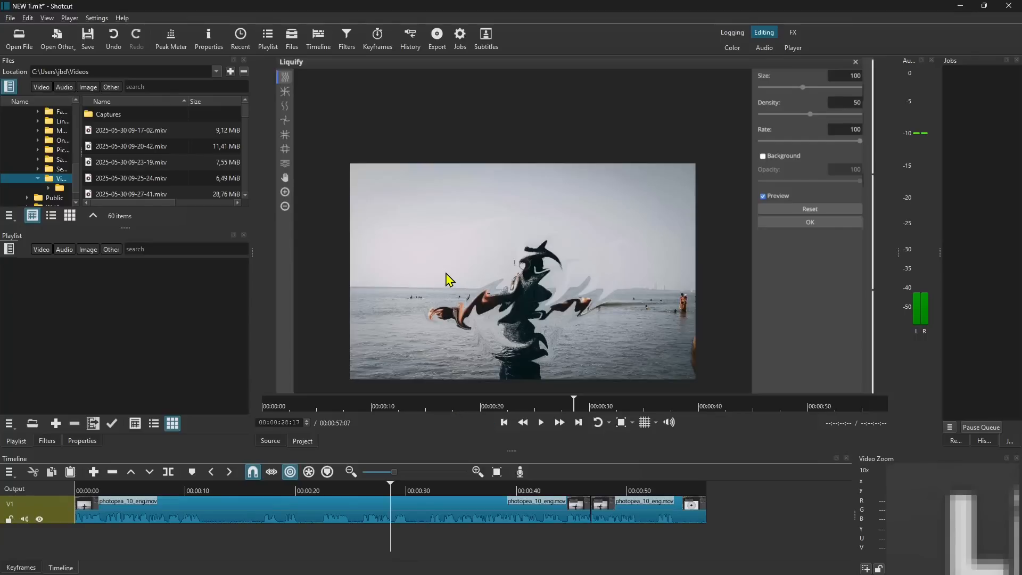
Remove the custom video modes Short and Youtube Shorts.
{"action": "left_click", "coordinate": [97, 18]}
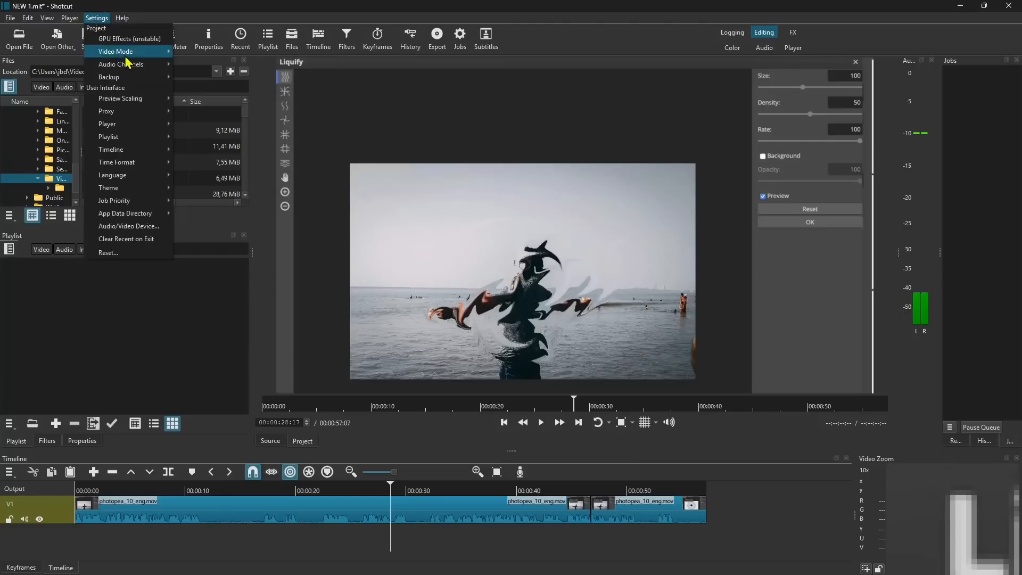
{"action": "mouse_move", "coordinate": [121, 54]}
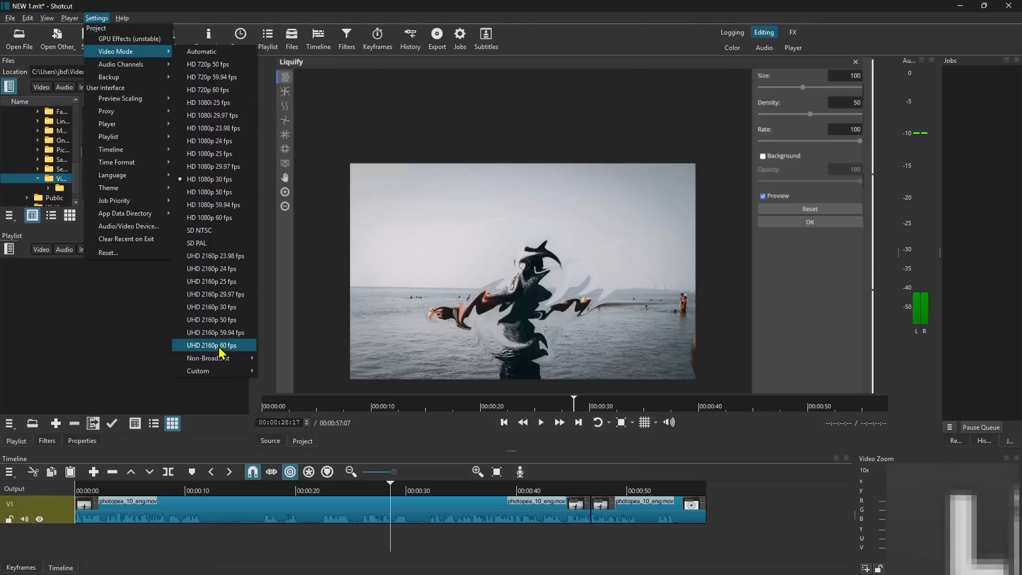
{"action": "mouse_move", "coordinate": [210, 357]}
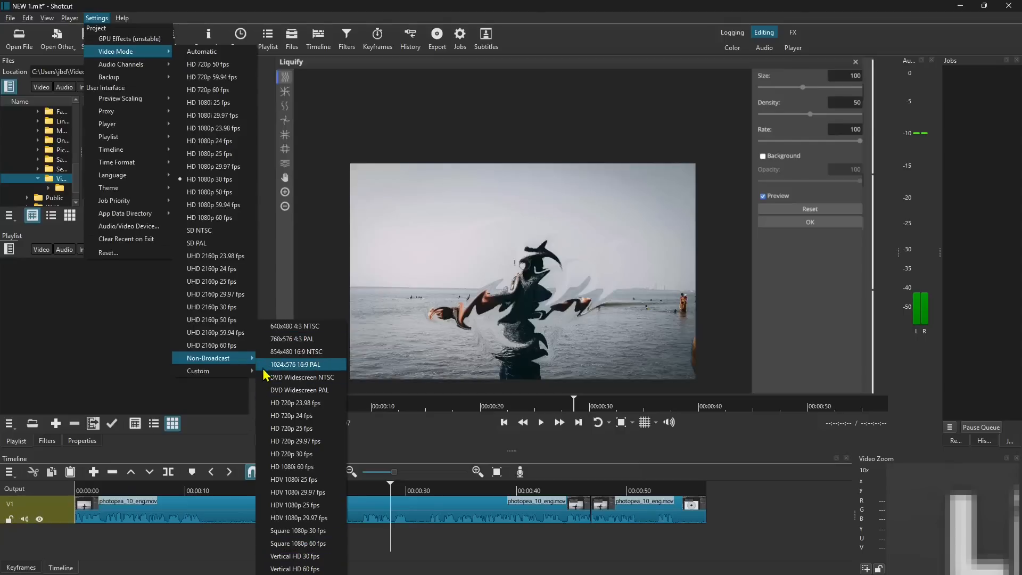
{"action": "mouse_move", "coordinate": [211, 372]}
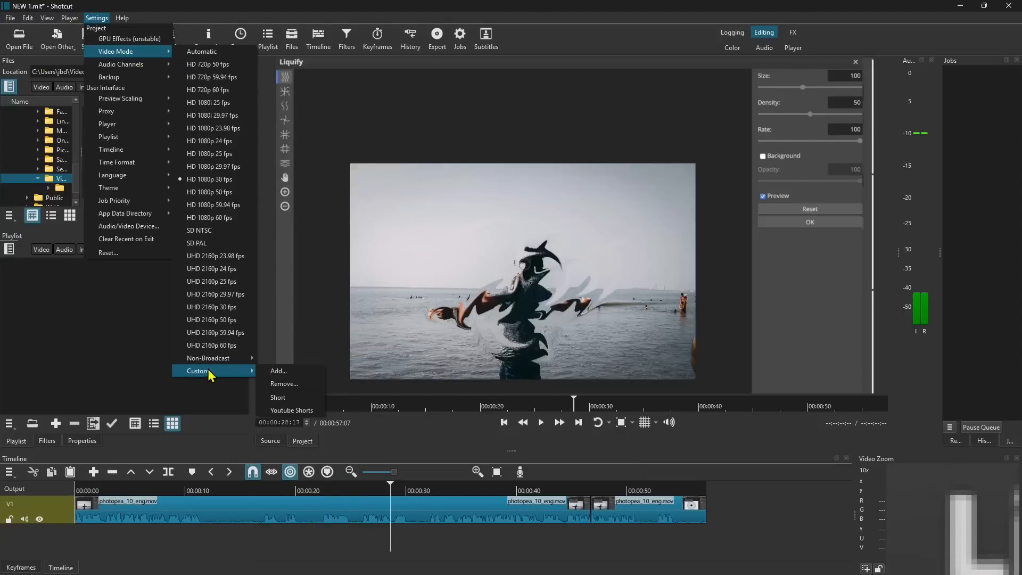
{"action": "left_click", "coordinate": [285, 384]}
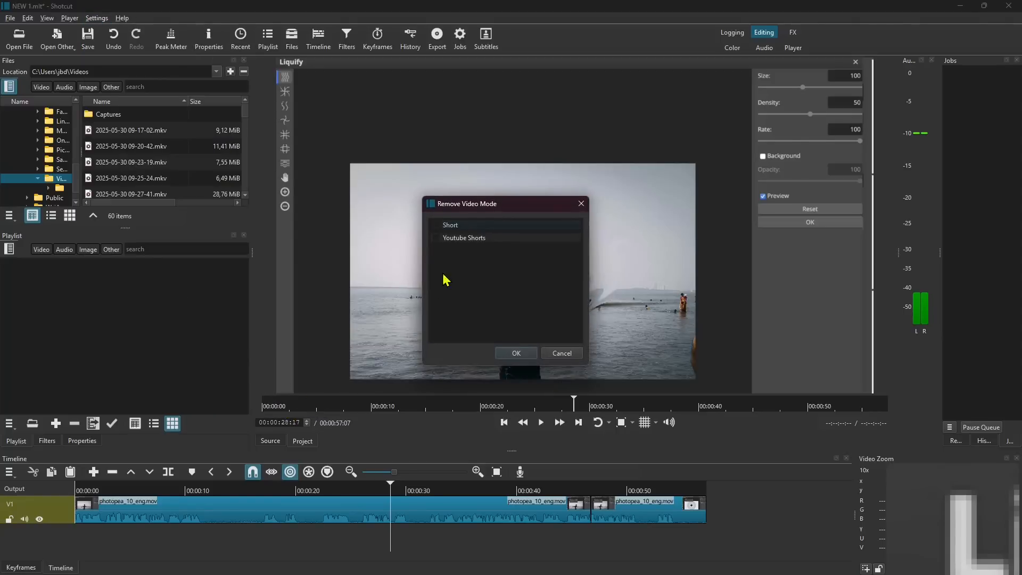
{"action": "left_click", "coordinate": [436, 225]}
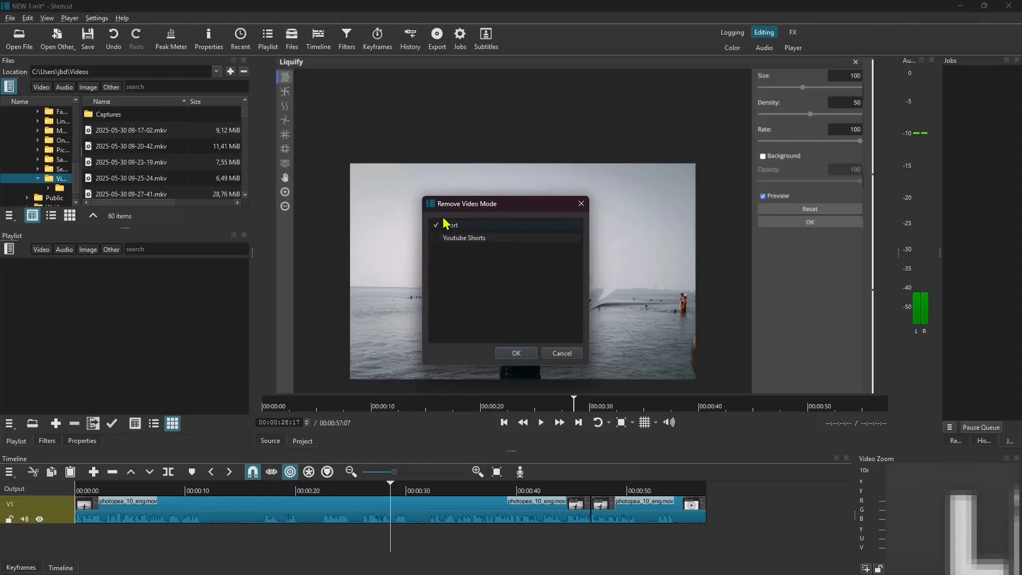
{"action": "left_click", "coordinate": [518, 354]}
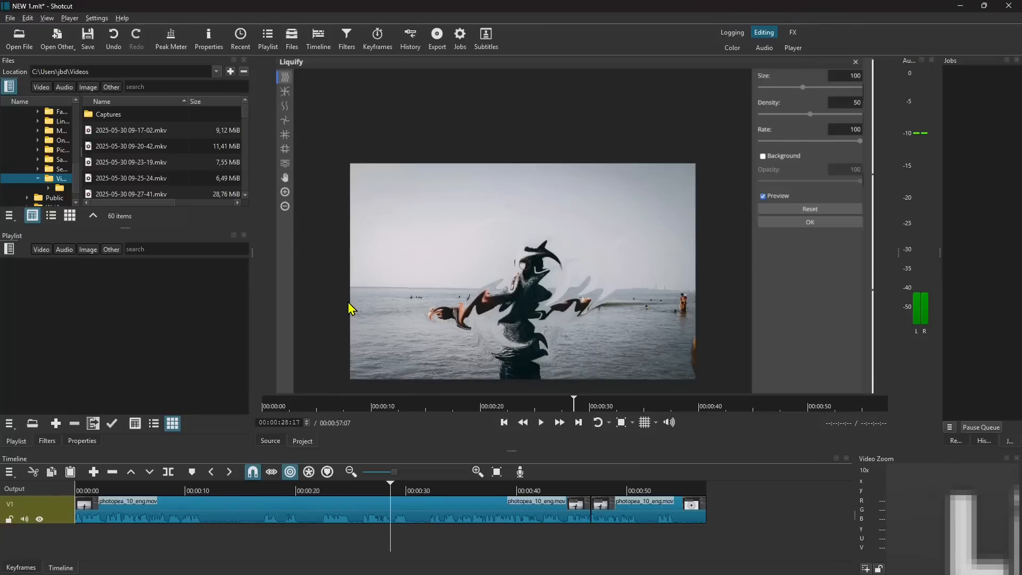
Start a new custom video mode named Youtube Short, agreeing to change the project's video mode.
{"action": "left_click", "coordinate": [96, 18]}
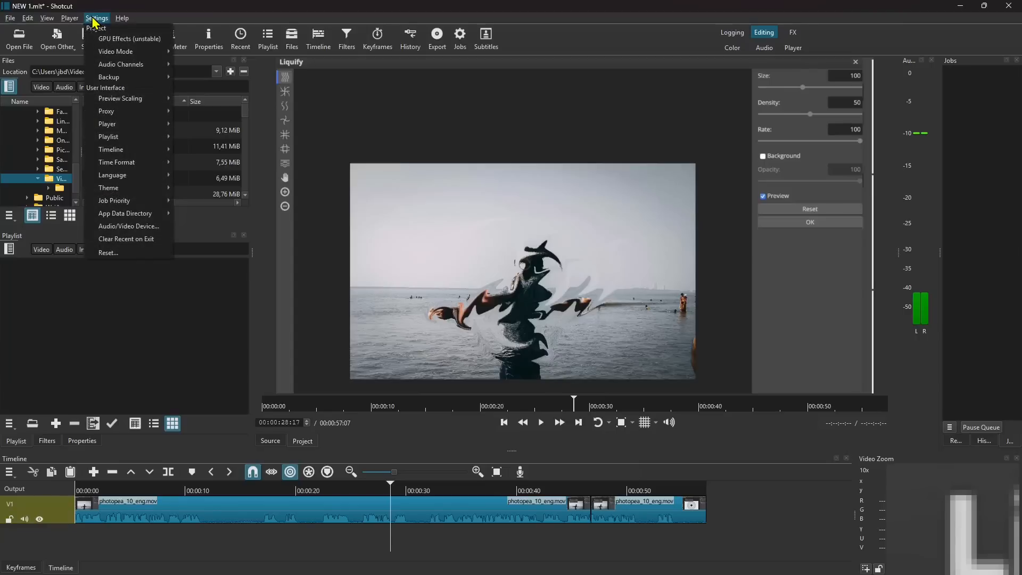
{"action": "mouse_move", "coordinate": [121, 52]}
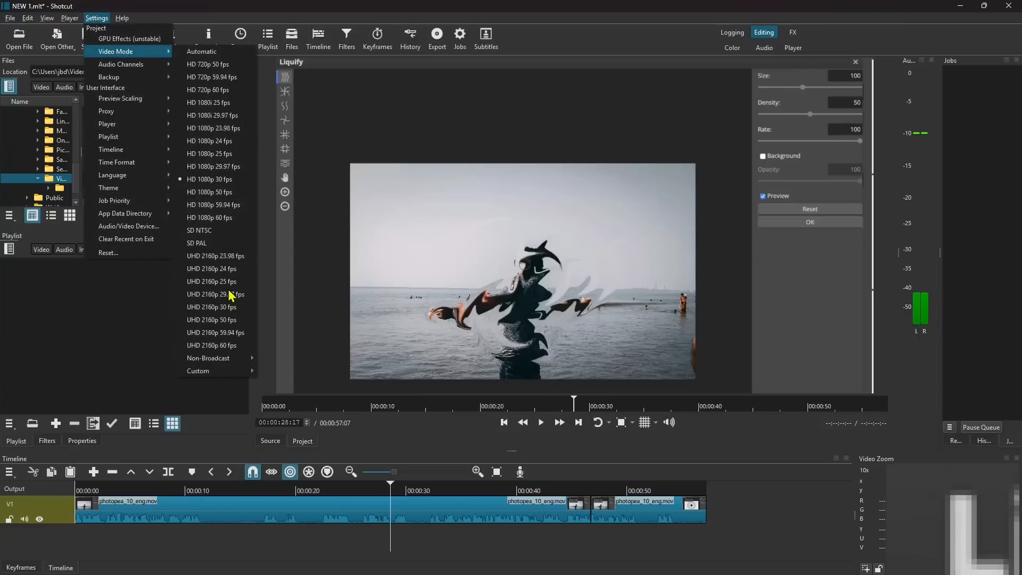
{"action": "mouse_move", "coordinate": [248, 374]}
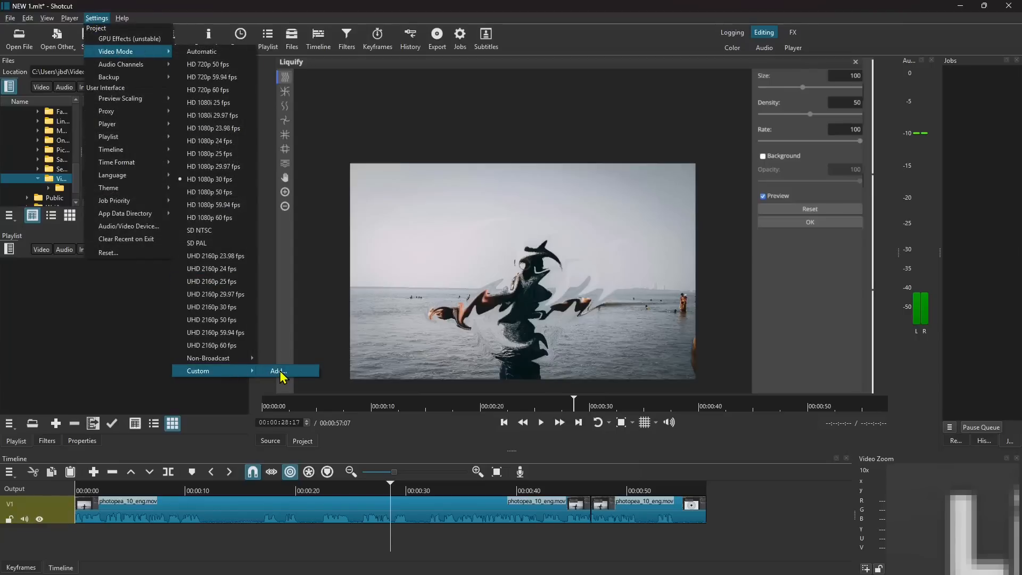
{"action": "left_click", "coordinate": [279, 373]}
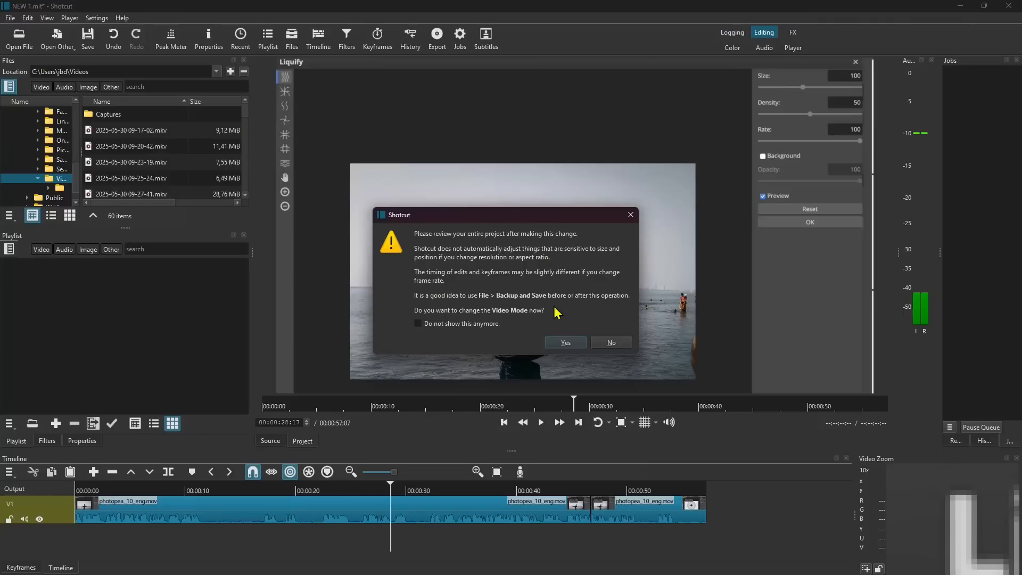
{"action": "left_click", "coordinate": [564, 343]}
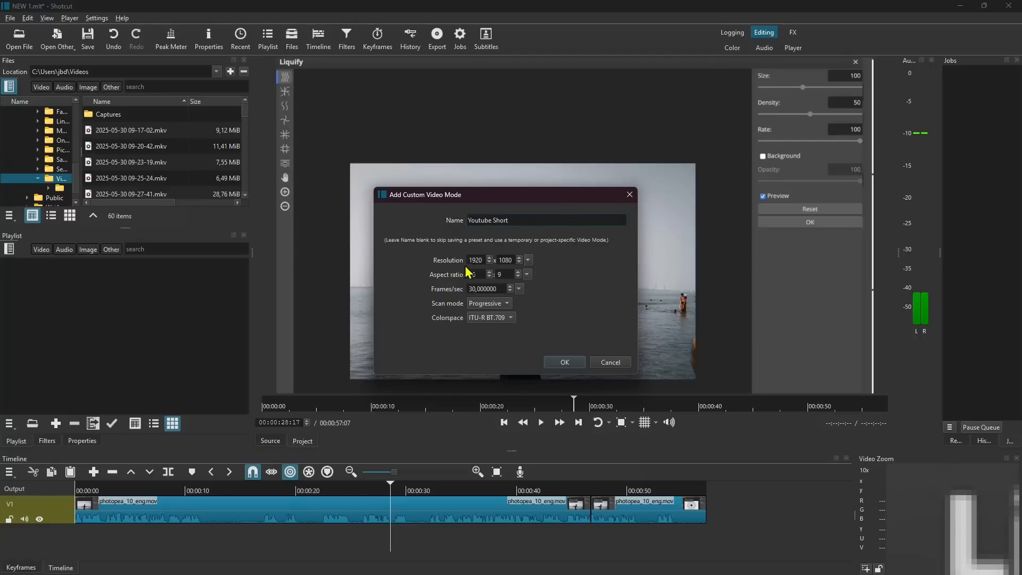
Set the resolution of the custom video mode to 1080 x 1920.
{"action": "left_click", "coordinate": [528, 260]}
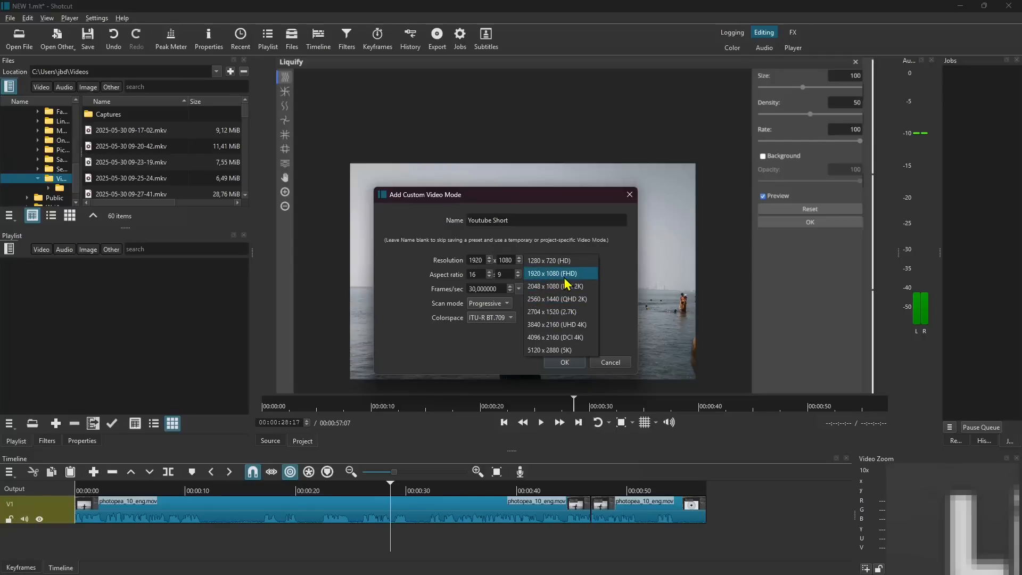
{"action": "left_click", "coordinate": [537, 277]}
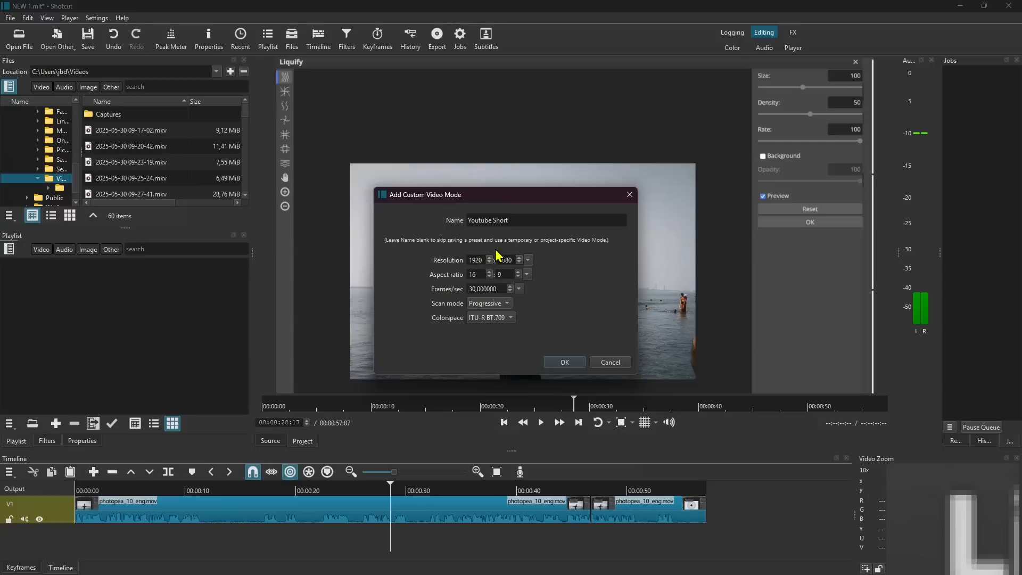
{"action": "left_click_drag", "start_coordinate": [486, 262], "coordinate": [451, 262]}
{"action": "left_click_drag", "start_coordinate": [482, 260], "coordinate": [463, 269]}
{"action": "left_click", "coordinate": [503, 261]}
{"action": "double_click", "coordinate": [513, 262]}
{"action": "type", "text": "1"}
Set the aspect ratio to 9:16 (vertical), keep 30 frames per second, and add the custom video mode.
{"action": "left_click", "coordinate": [527, 275]}
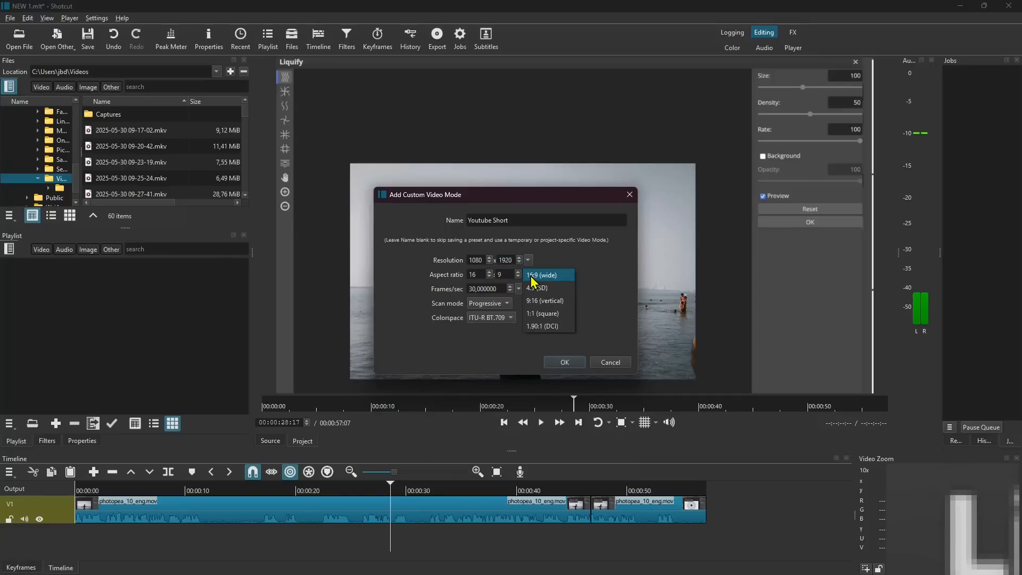
{"action": "left_click", "coordinate": [540, 301]}
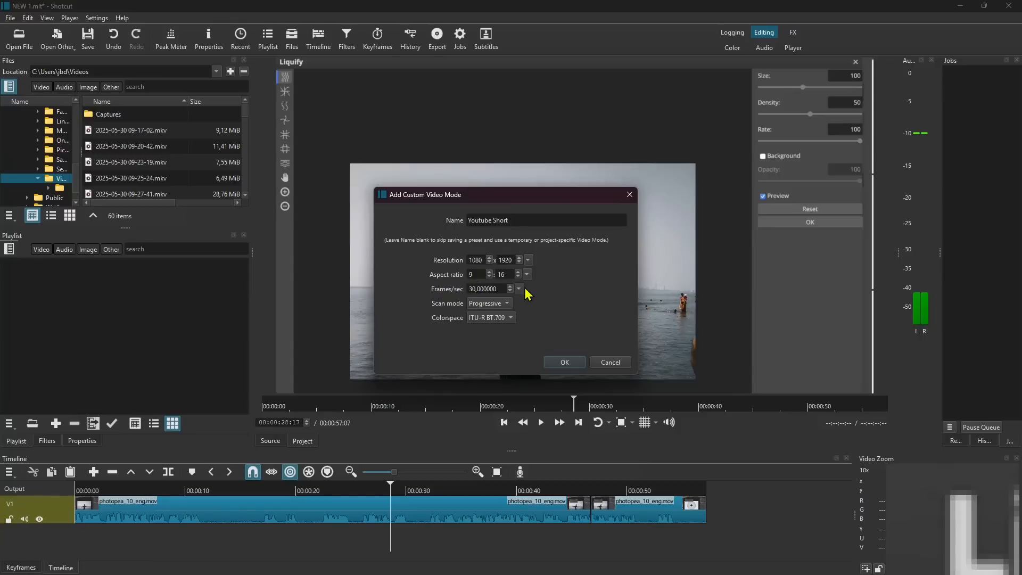
{"action": "left_click", "coordinate": [519, 289]}
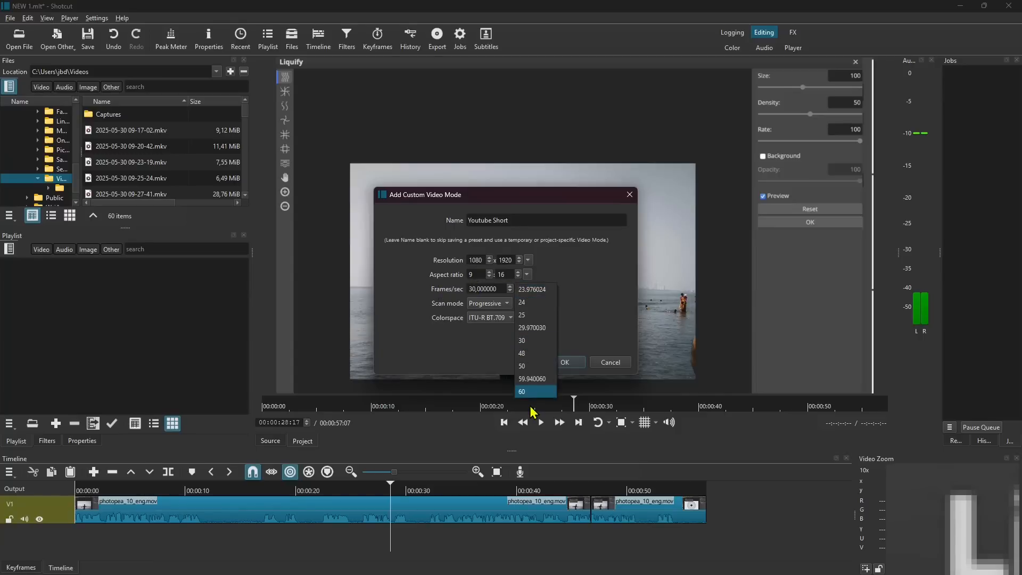
{"action": "left_click", "coordinate": [461, 294]}
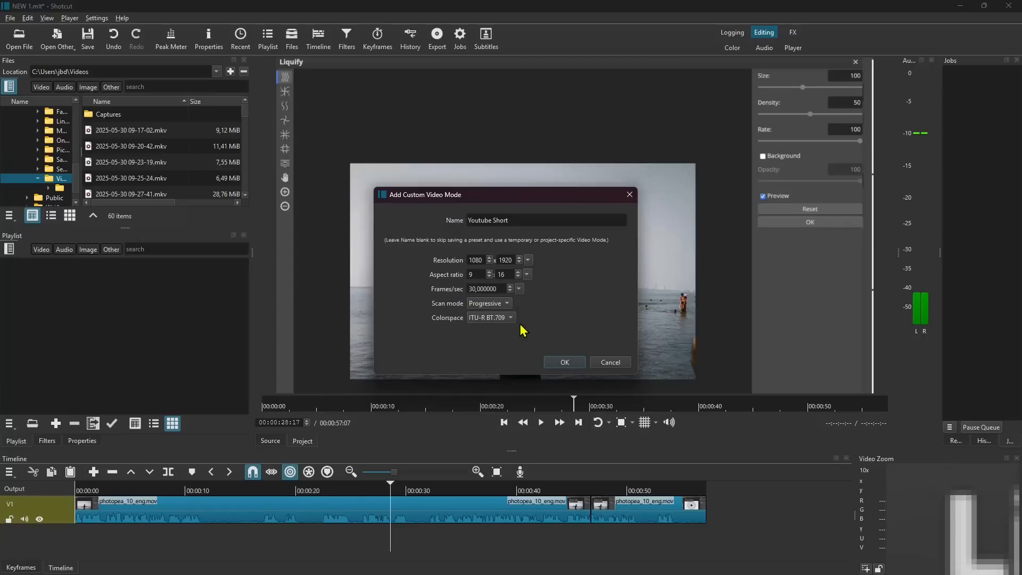
{"action": "left_click", "coordinate": [559, 362]}
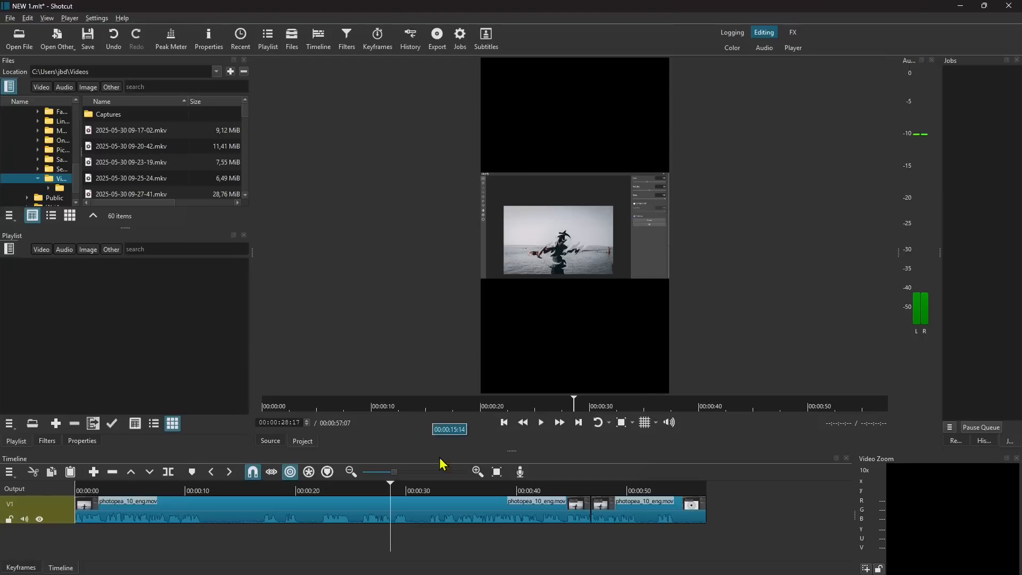
Scrub through the footage on V1 to check how it fits the vertical frame.
{"action": "left_click", "coordinate": [453, 491]}
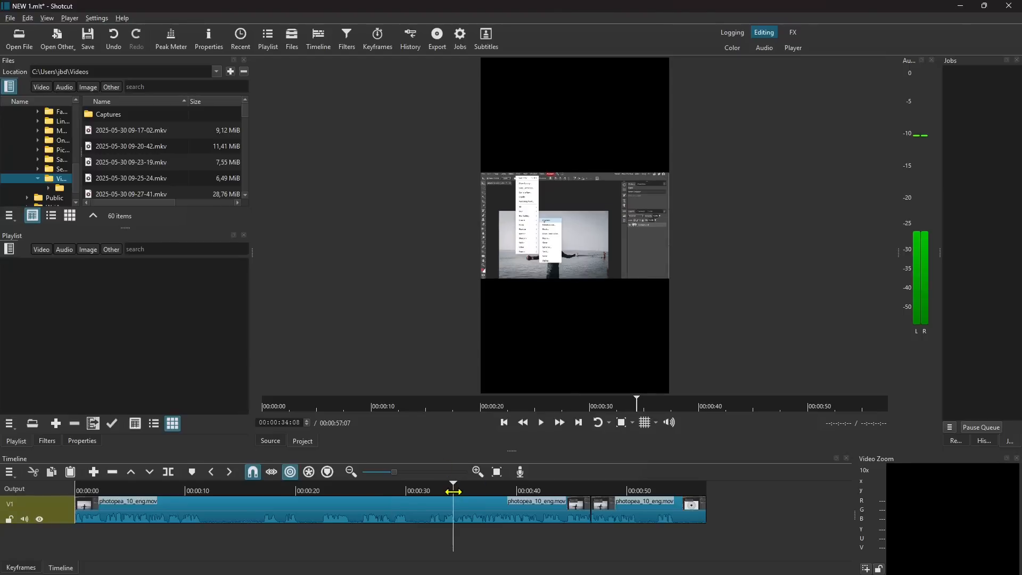
{"action": "left_click_drag", "start_coordinate": [453, 491], "coordinate": [540, 497]}
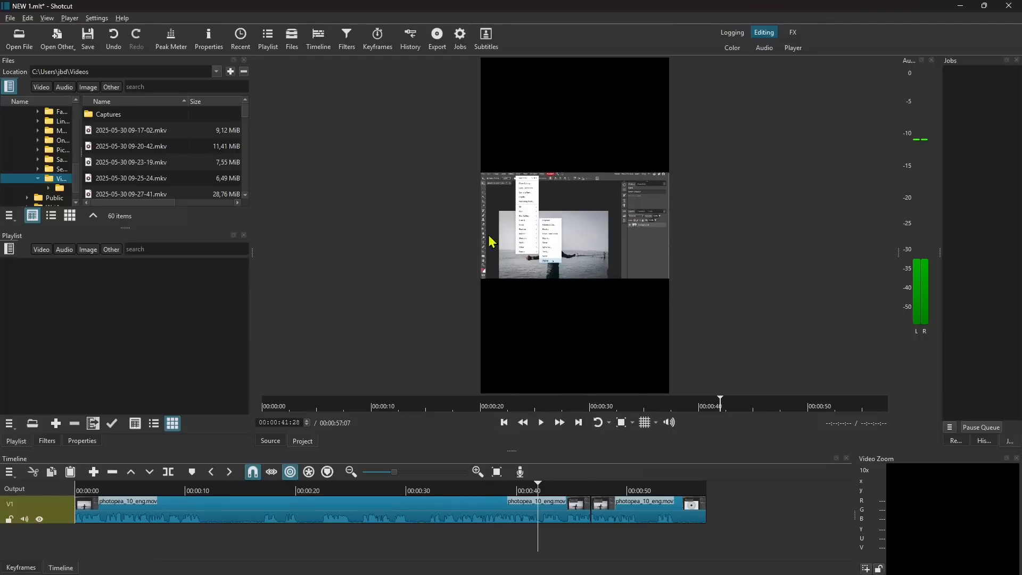
{"action": "left_click_drag", "start_coordinate": [367, 500], "coordinate": [329, 501]}
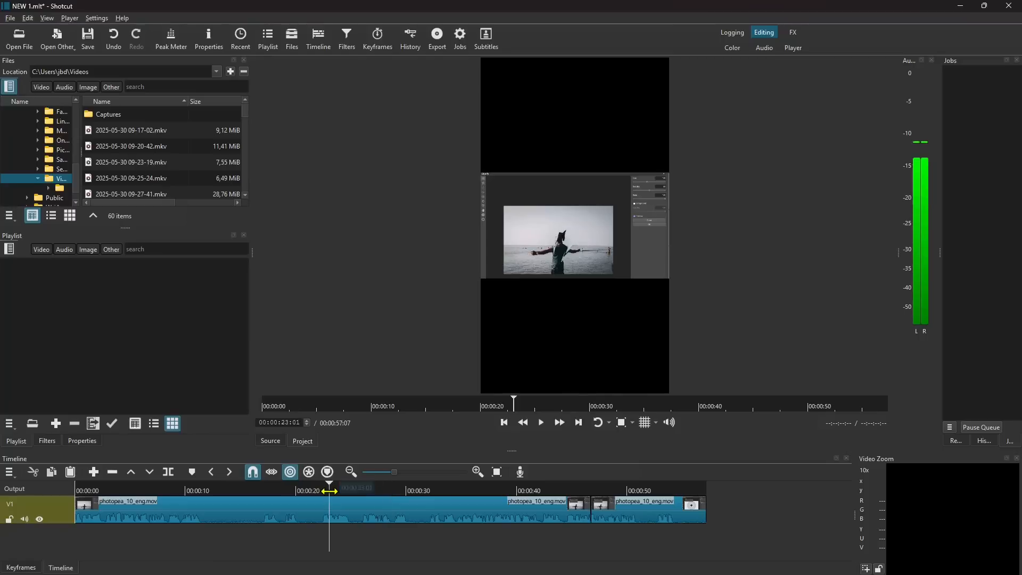
{"action": "mouse_move", "coordinate": [246, 494]}
{"action": "left_mouse_down"}
{"action": "mouse_move", "coordinate": [112, 494]}
{"action": "mouse_move", "coordinate": [375, 488]}
{"action": "left_mouse_up"}
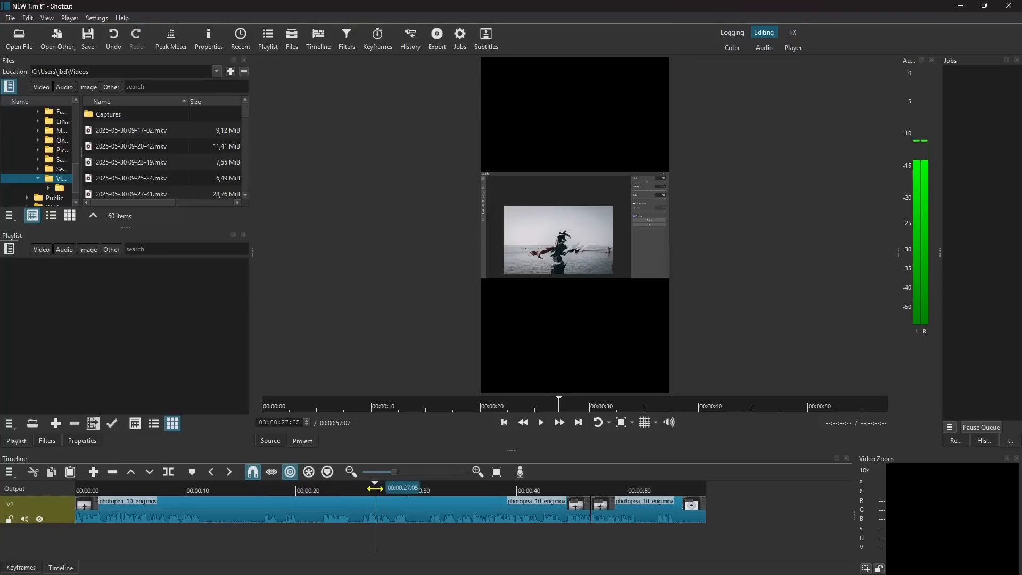
{"action": "left_click", "coordinate": [496, 489]}
{"action": "left_click_drag", "start_coordinate": [496, 490], "coordinate": [561, 487]}
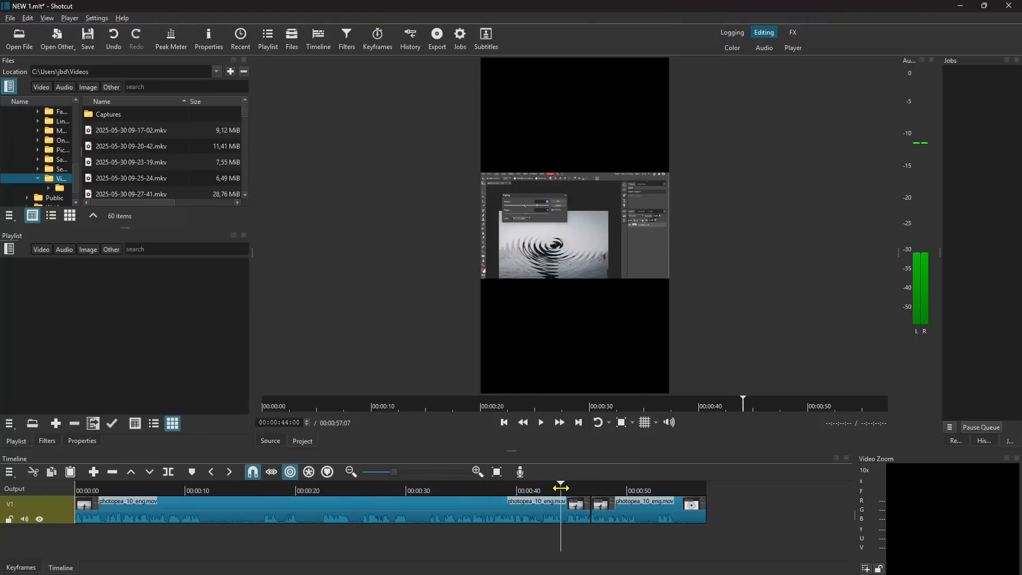
{"action": "left_click", "coordinate": [547, 489]}
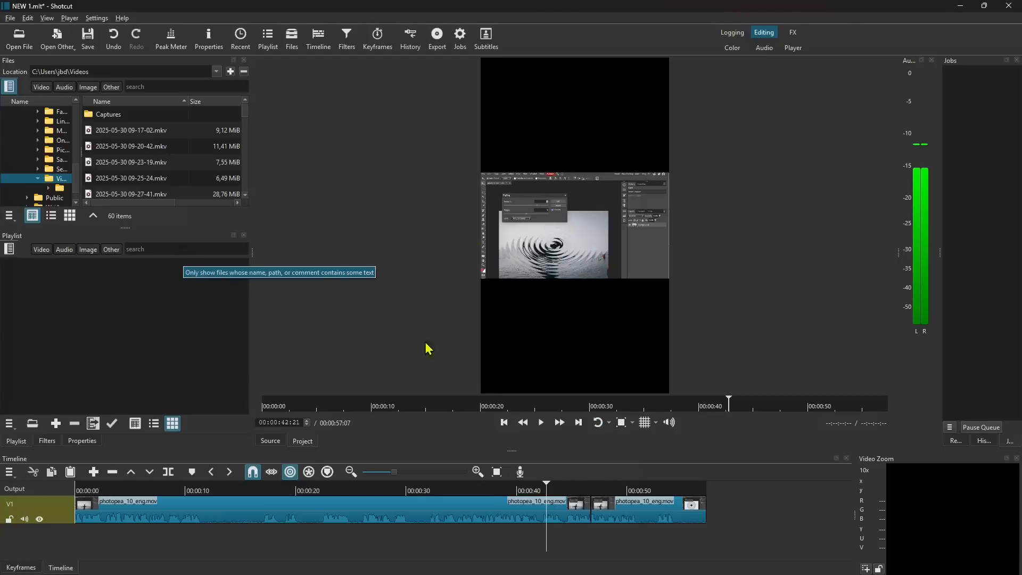
Switch to the FX layout and narrow the Keyframes area to give the preview more room.
{"action": "left_click", "coordinate": [793, 33]}
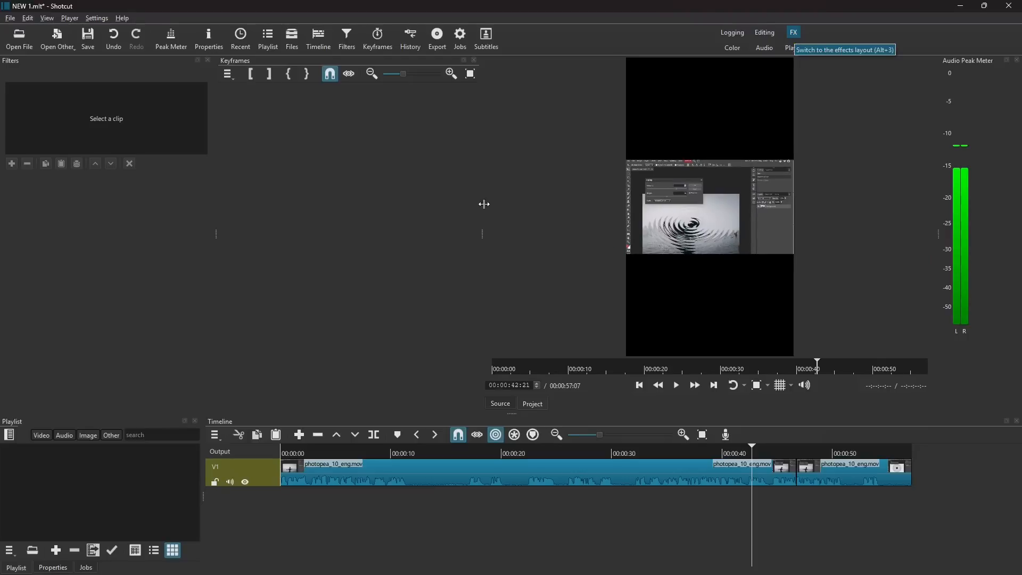
{"action": "left_click_drag", "start_coordinate": [482, 236], "coordinate": [305, 248]}
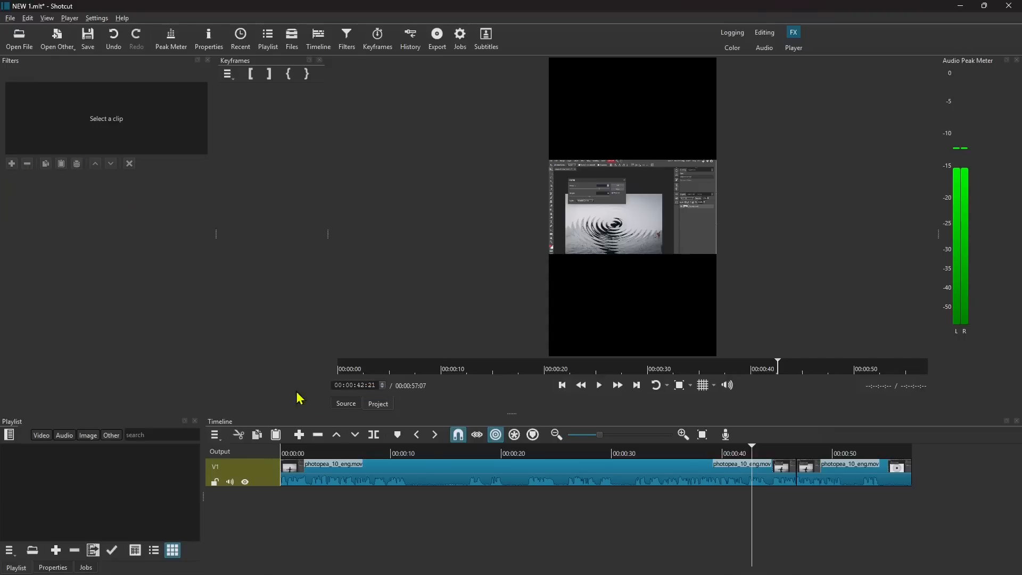
Add the Size, Position & Rotate video filter to the first clip on V1.
{"action": "left_click", "coordinate": [378, 471]}
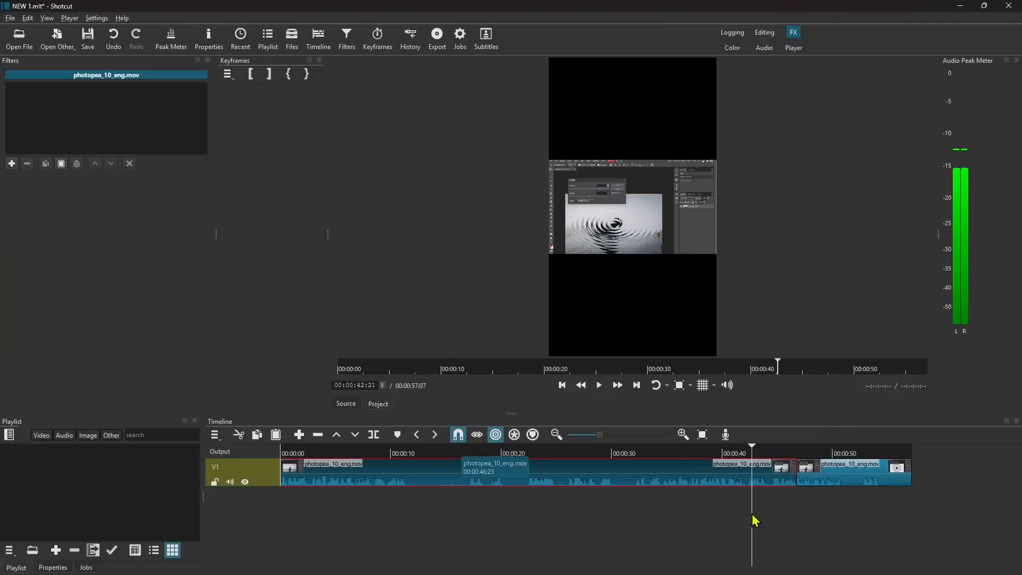
{"action": "left_click", "coordinate": [822, 474]}
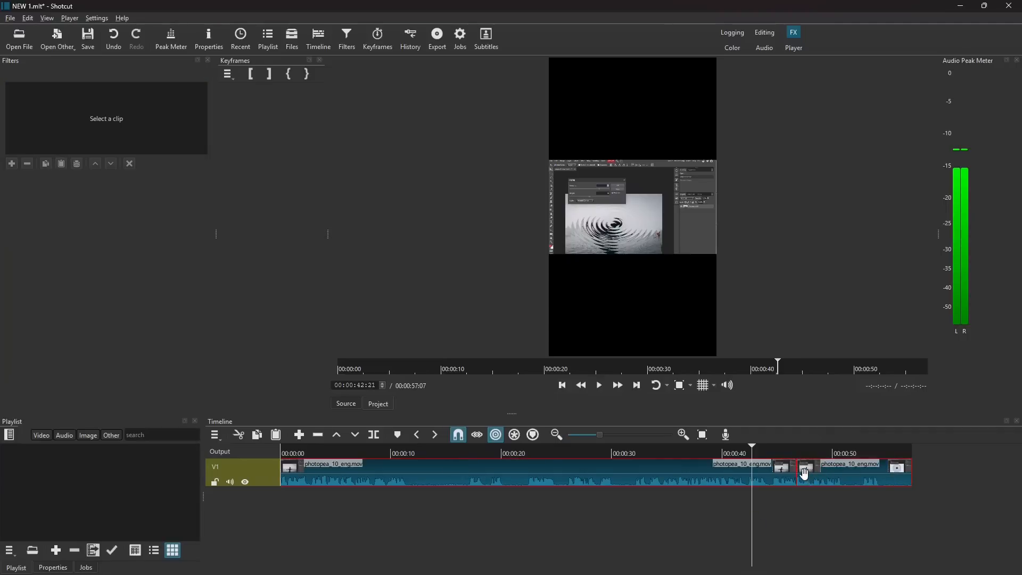
{"action": "left_click", "coordinate": [801, 472]}
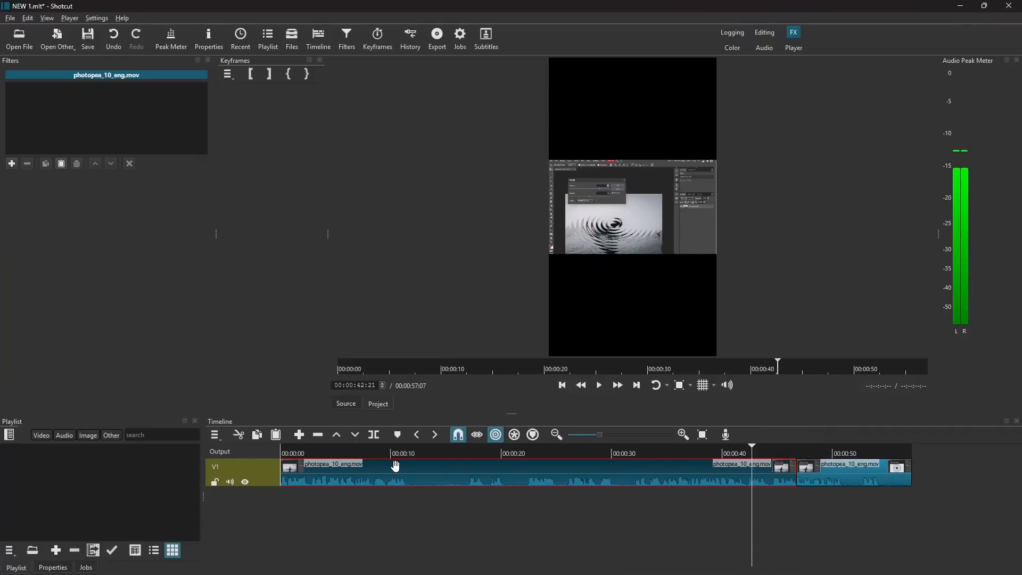
{"action": "left_click", "coordinate": [12, 163]}
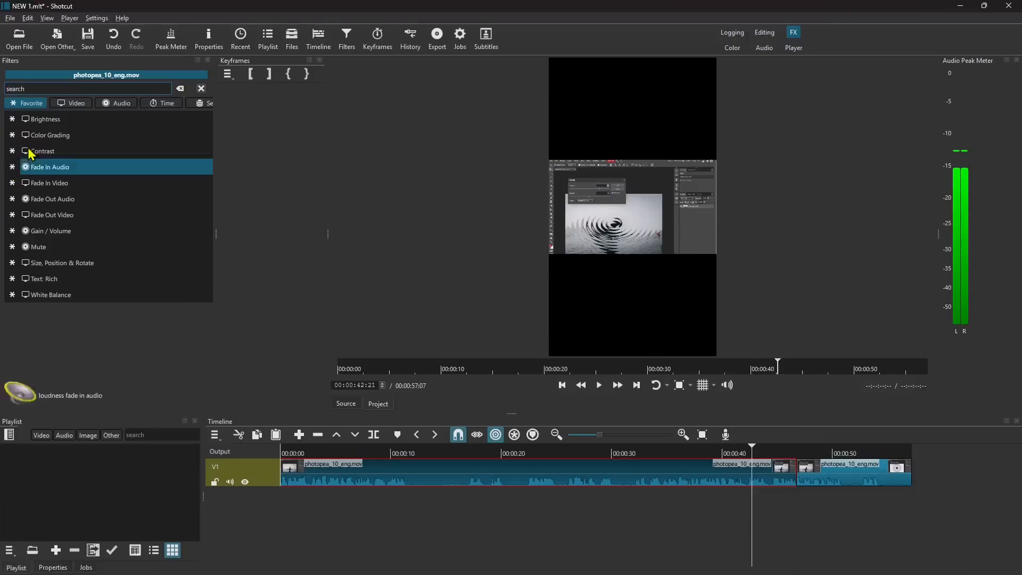
{"action": "left_click", "coordinate": [72, 105]}
{"action": "scroll", "coordinate": [92, 257], "scroll_direction": "down", "scroll_amount": 4}
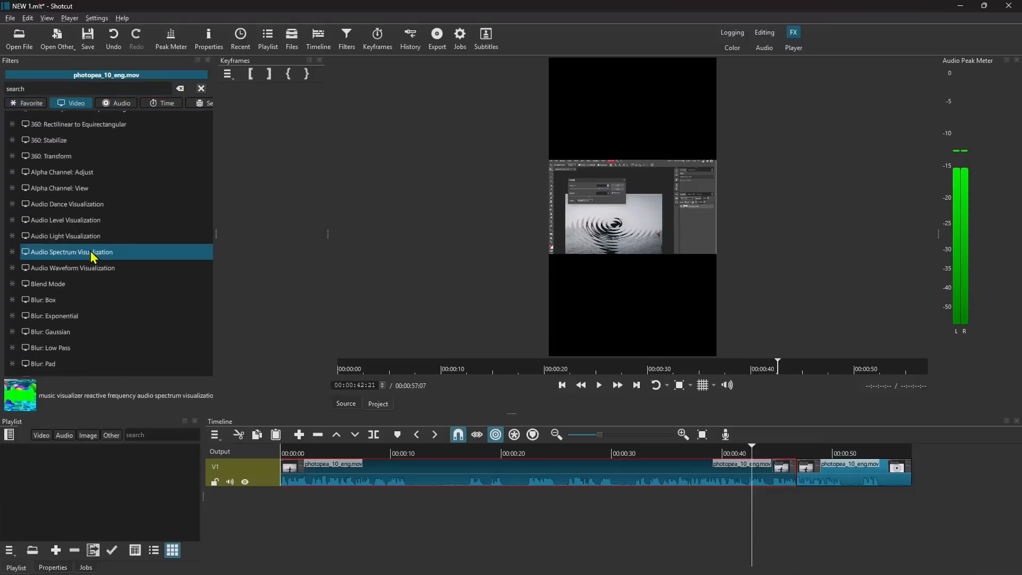
{"action": "scroll", "coordinate": [92, 257], "scroll_direction": "down", "scroll_amount": 7}
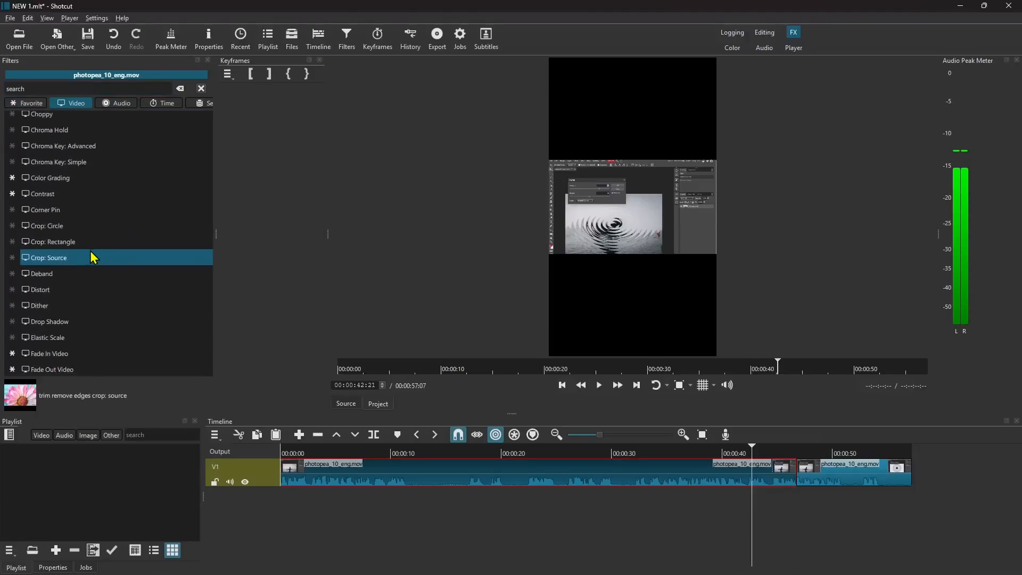
{"action": "scroll", "coordinate": [92, 257], "scroll_direction": "down", "scroll_amount": 5}
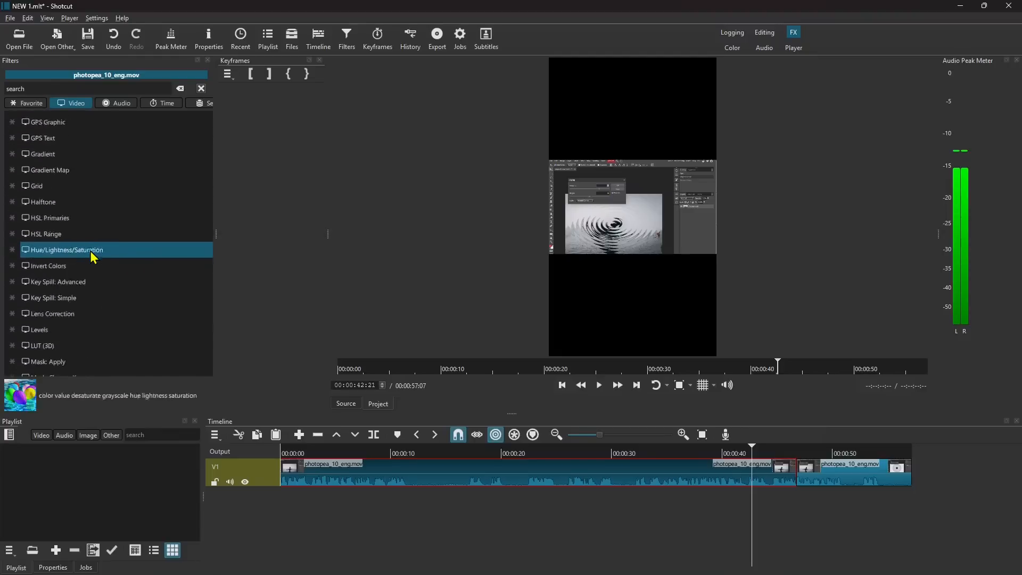
{"action": "scroll", "coordinate": [91, 257], "scroll_direction": "down", "scroll_amount": 6}
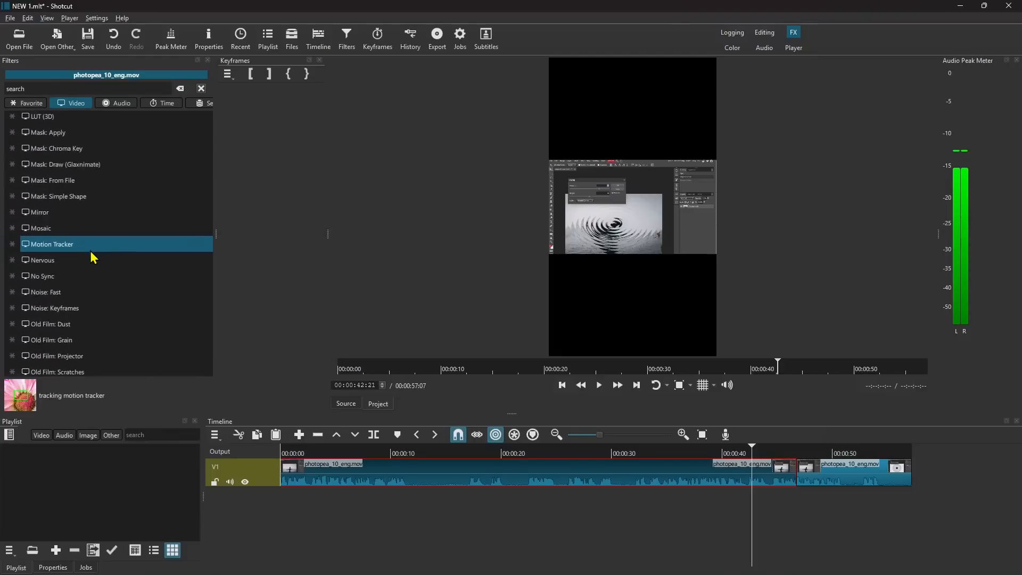
{"action": "scroll", "coordinate": [91, 257], "scroll_direction": "down", "scroll_amount": 4}
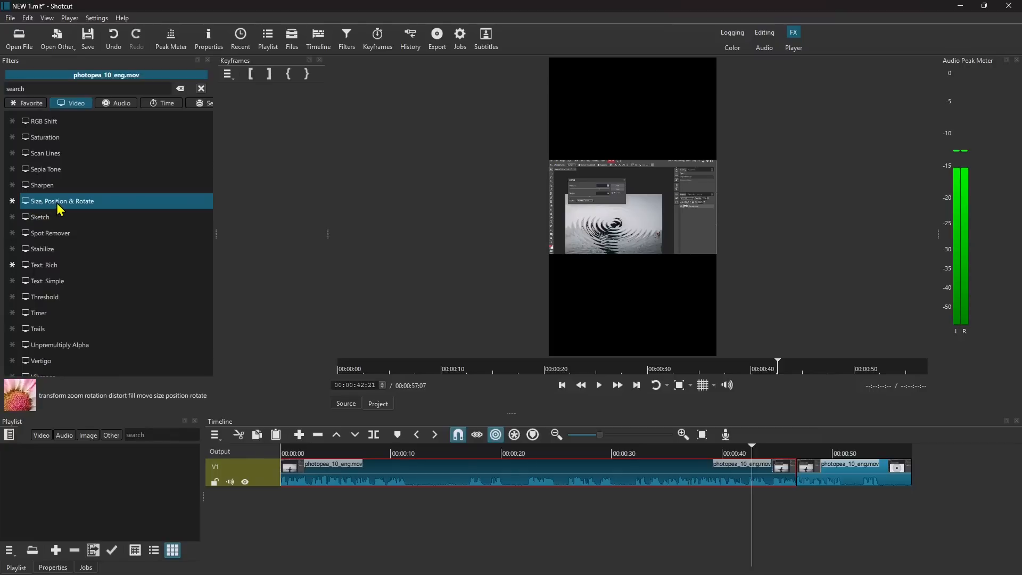
{"action": "left_click", "coordinate": [80, 204]}
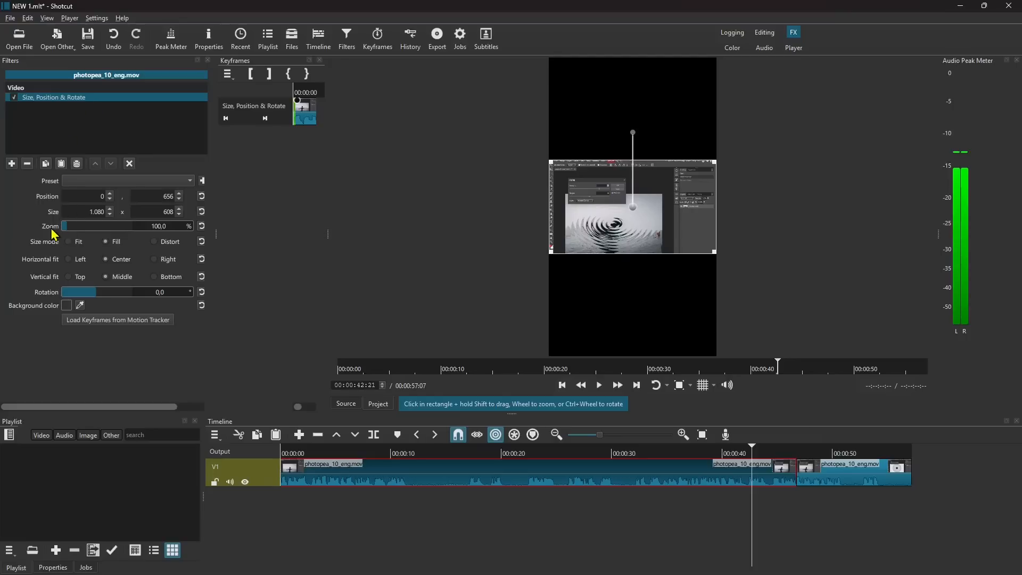
Zoom the first clip to 313.9% so its picture fills the height of the vertical frame.
{"action": "left_click_drag", "start_coordinate": [68, 229], "coordinate": [72, 229]}
{"action": "left_click_drag", "start_coordinate": [76, 233], "coordinate": [86, 230]}
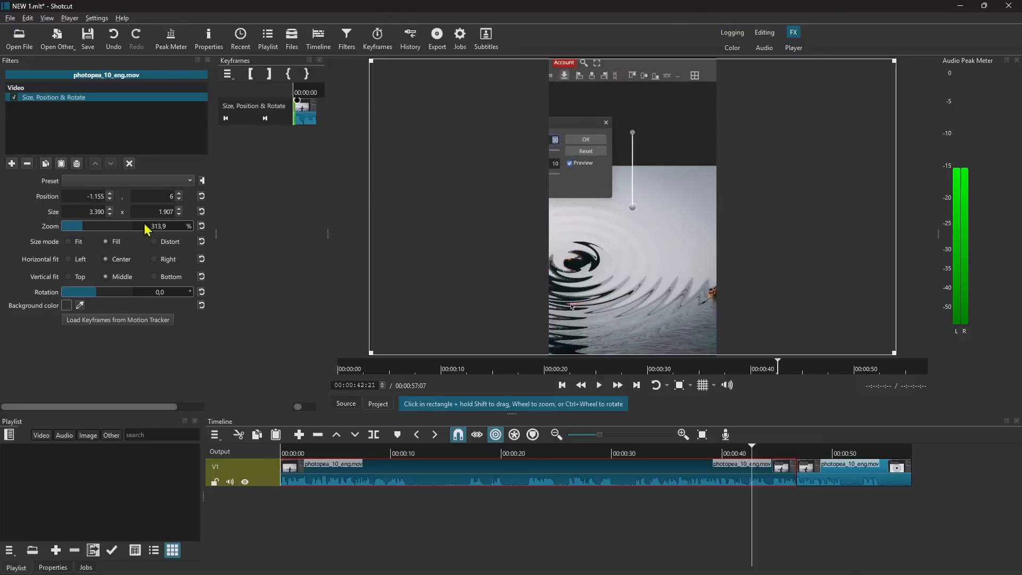
{"action": "left_click", "coordinate": [82, 230]}
{"action": "left_click_drag", "start_coordinate": [83, 229], "coordinate": [85, 229]}
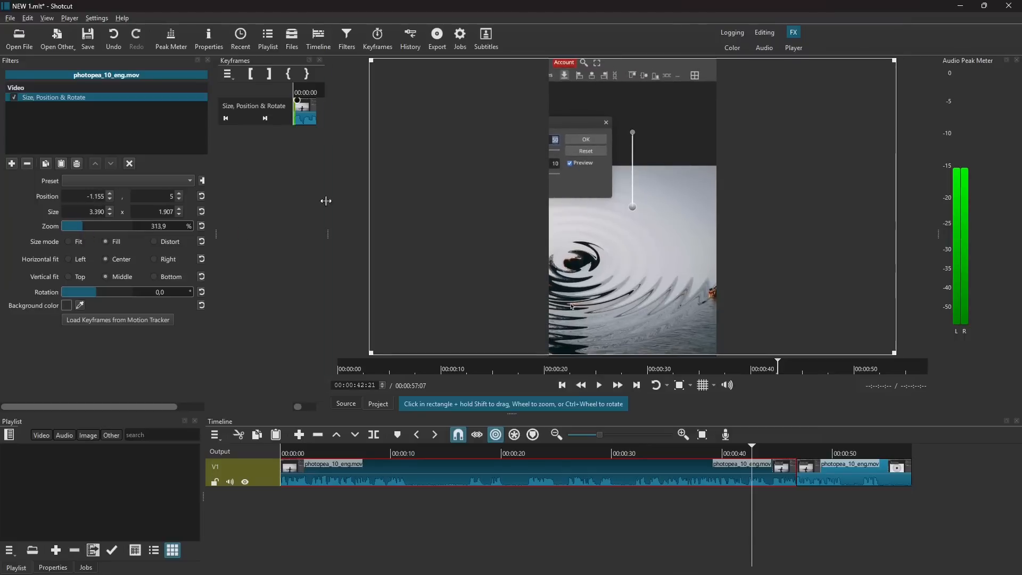
Scrub back through the first clip to check how the enlarged footage is framed at different moments.
{"action": "left_click", "coordinate": [778, 452]}
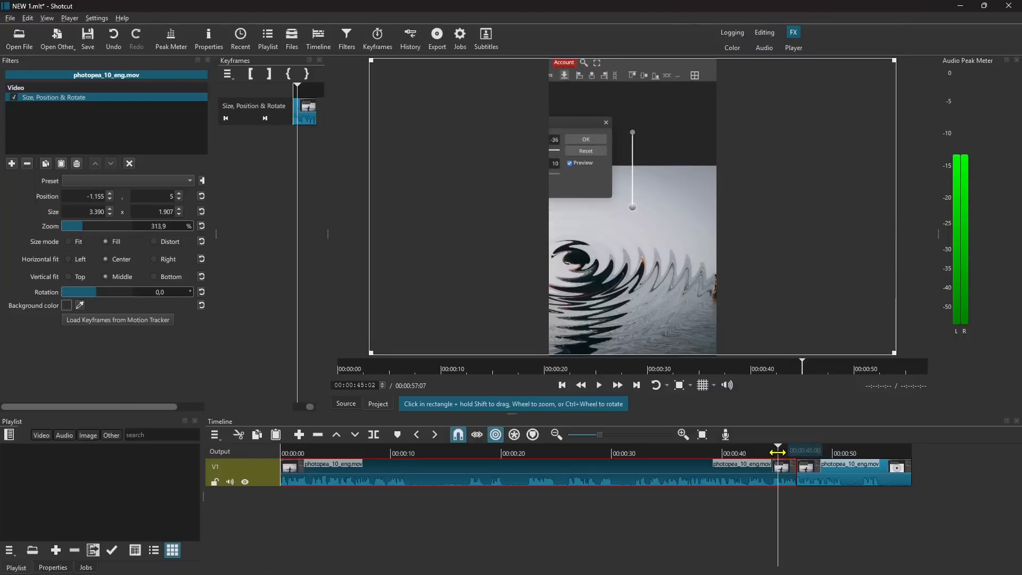
{"action": "left_click", "coordinate": [734, 454]}
{"action": "left_click", "coordinate": [668, 451]}
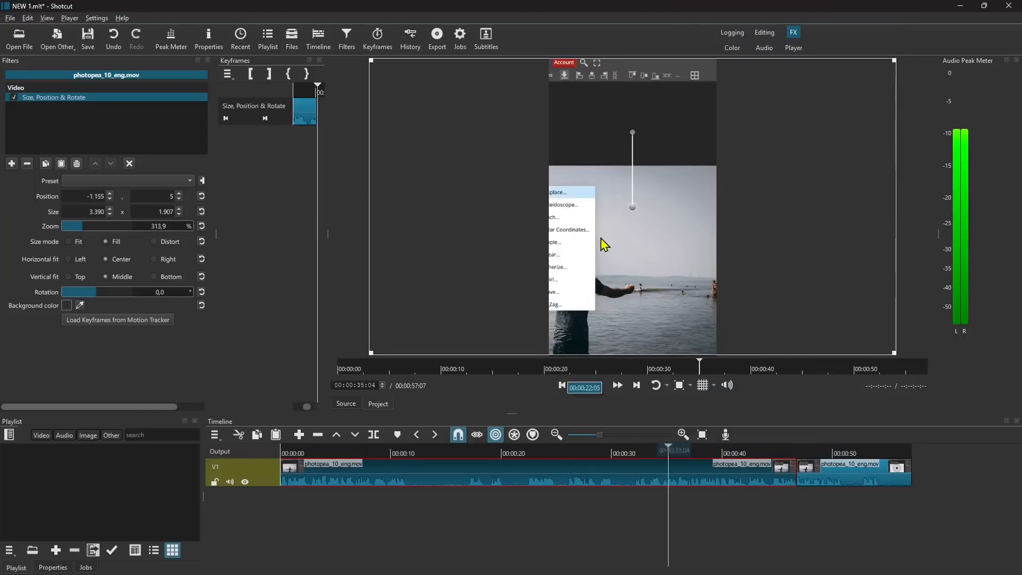
{"action": "left_click", "coordinate": [685, 450]}
{"action": "left_click", "coordinate": [599, 452]}
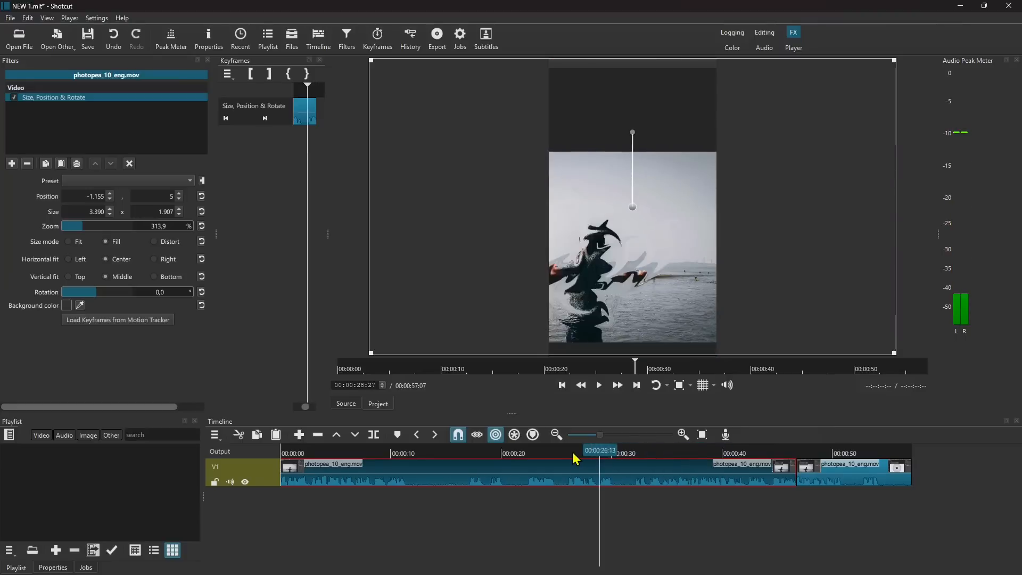
{"action": "left_click", "coordinate": [539, 452]}
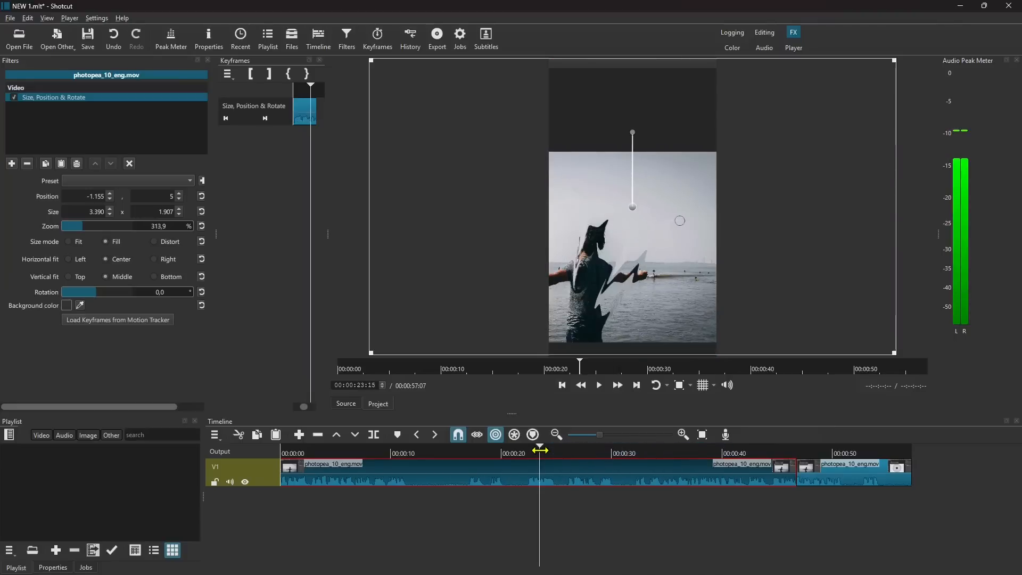
{"action": "left_click", "coordinate": [498, 453]}
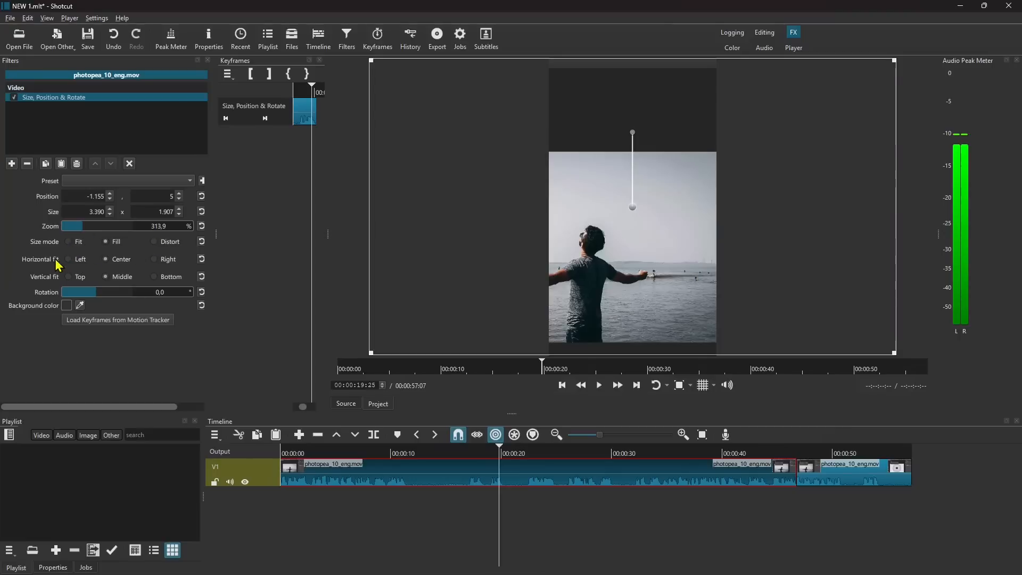
Try rotating the first clip in both directions and reset its rotation.
{"action": "scroll", "coordinate": [96, 295], "scroll_direction": "down", "scroll_amount": 10}
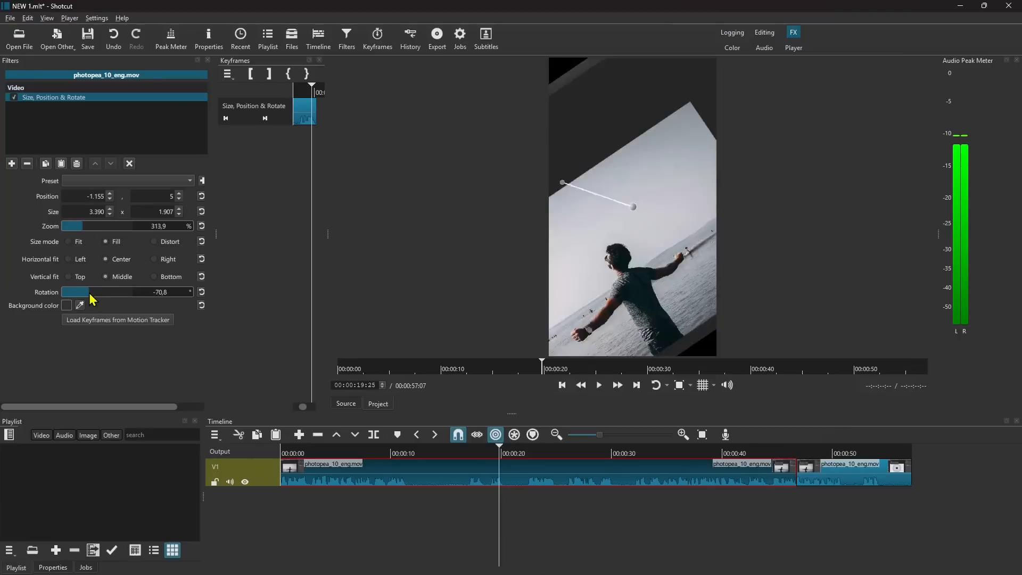
{"action": "left_click_drag", "start_coordinate": [96, 294], "coordinate": [105, 299]}
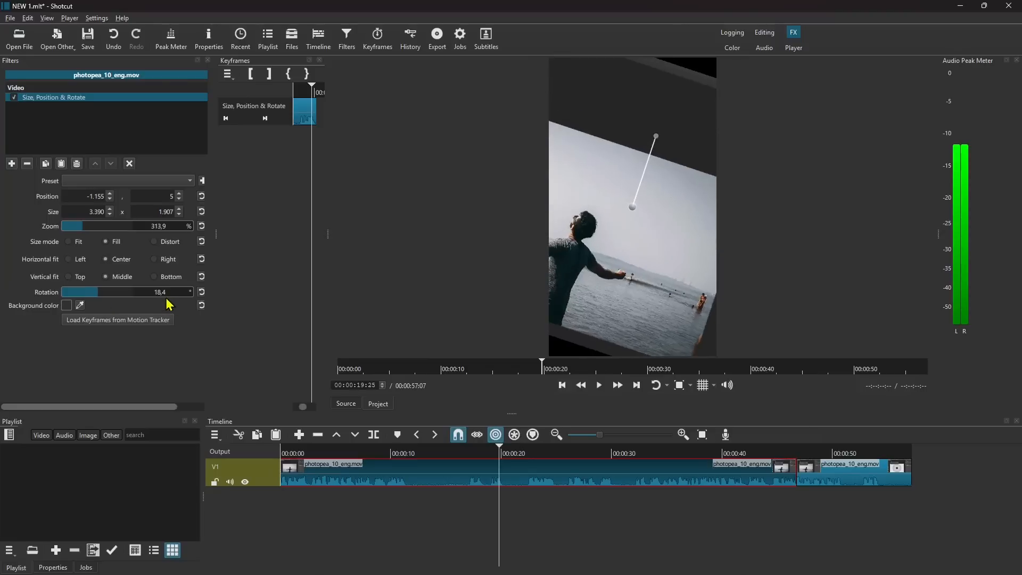
{"action": "left_click", "coordinate": [202, 293]}
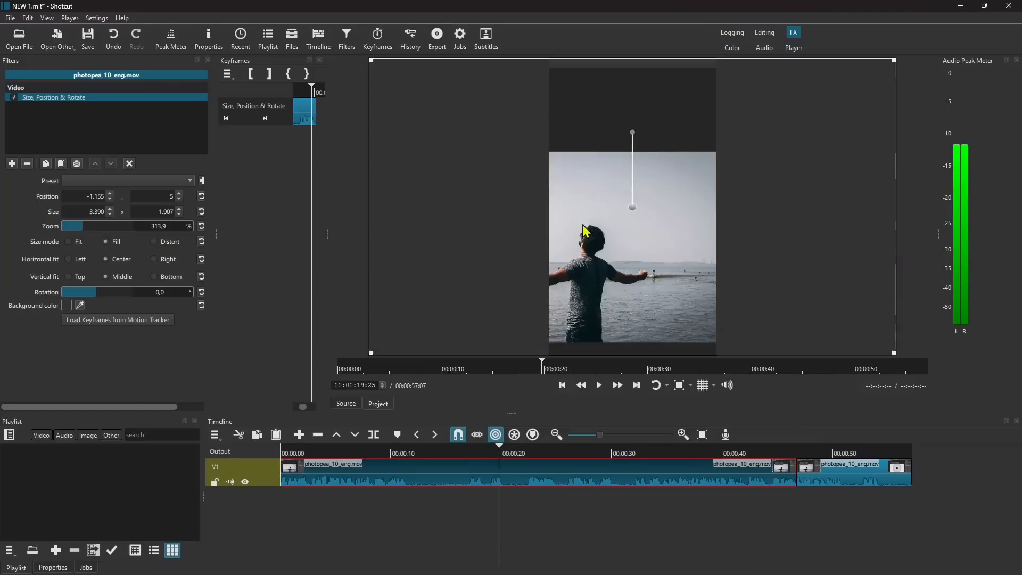
Move the first clip to position -837, -149 and copy its Size, Position & Rotate filter onto the second clip.
{"action": "left_click_drag", "start_coordinate": [633, 207], "coordinate": [682, 183]}
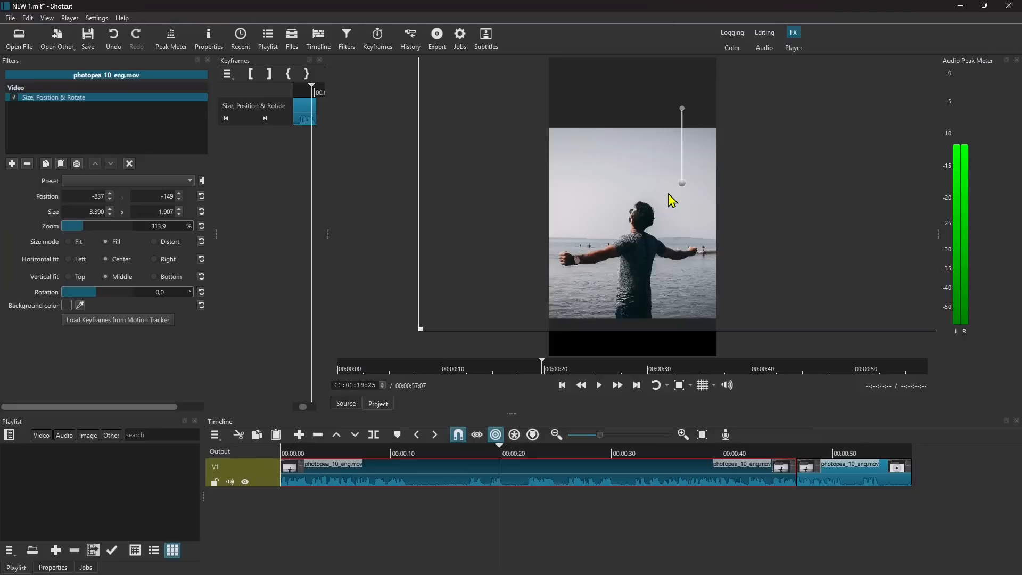
{"action": "left_click", "coordinate": [824, 452]}
{"action": "left_click", "coordinate": [843, 477]}
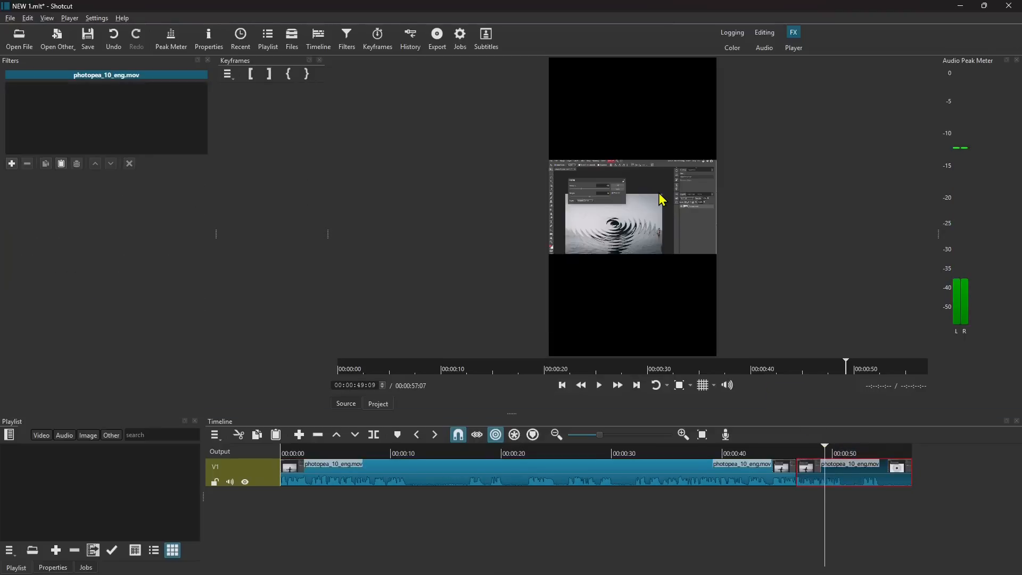
{"action": "left_click", "coordinate": [701, 469]}
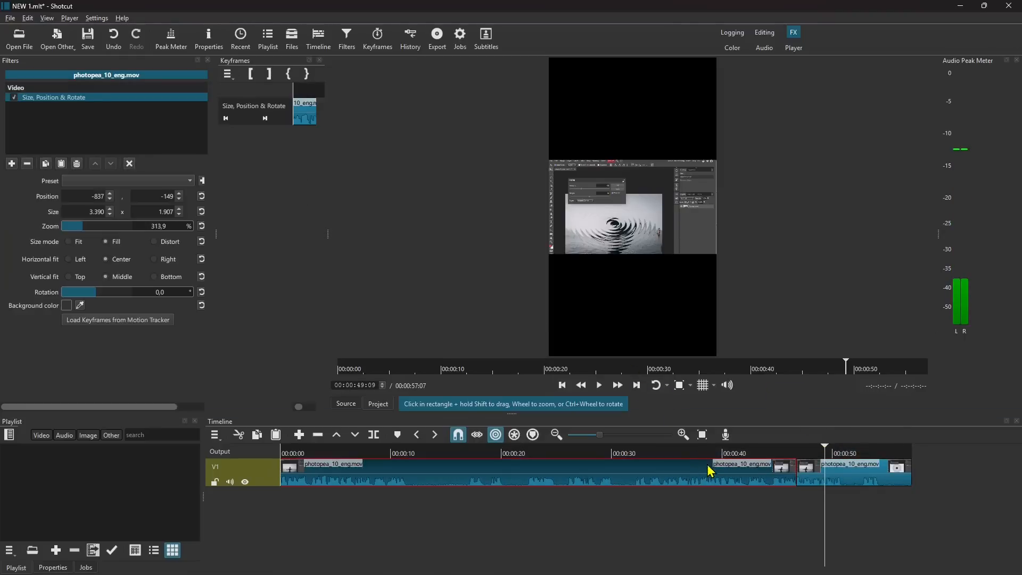
{"action": "left_click", "coordinate": [825, 479]}
{"action": "left_click", "coordinate": [62, 163]}
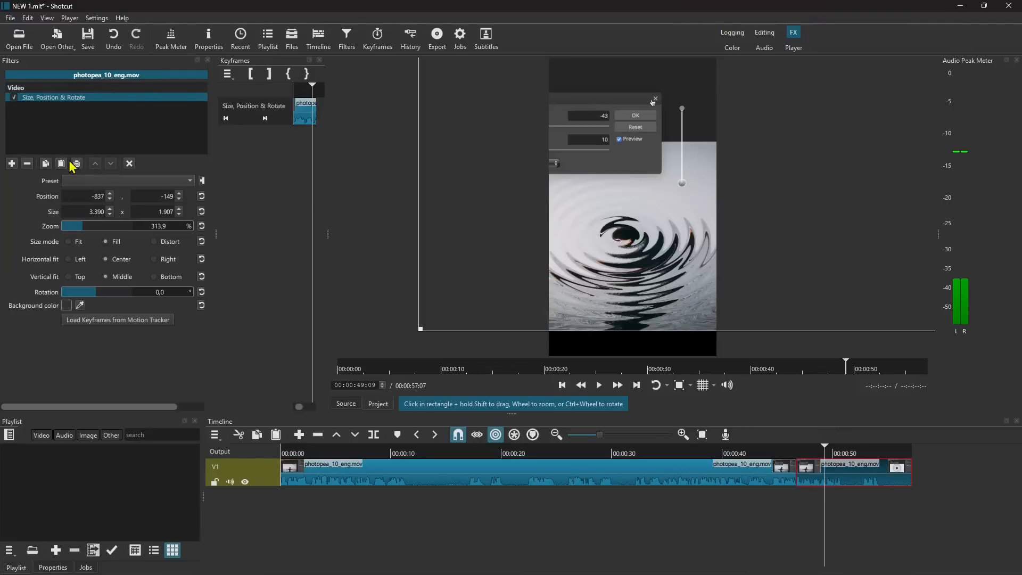
Widen the Filters and Keyframes areas, return to the project start and enable position and size keyframes for the second clip.
{"action": "left_click", "coordinate": [646, 451]}
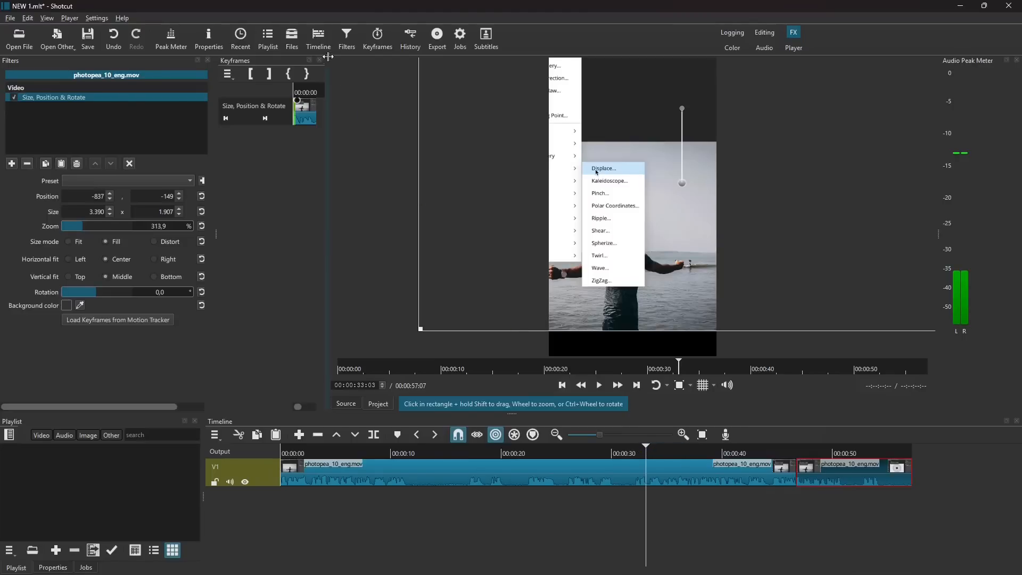
{"action": "left_click_drag", "start_coordinate": [328, 222], "coordinate": [408, 237]}
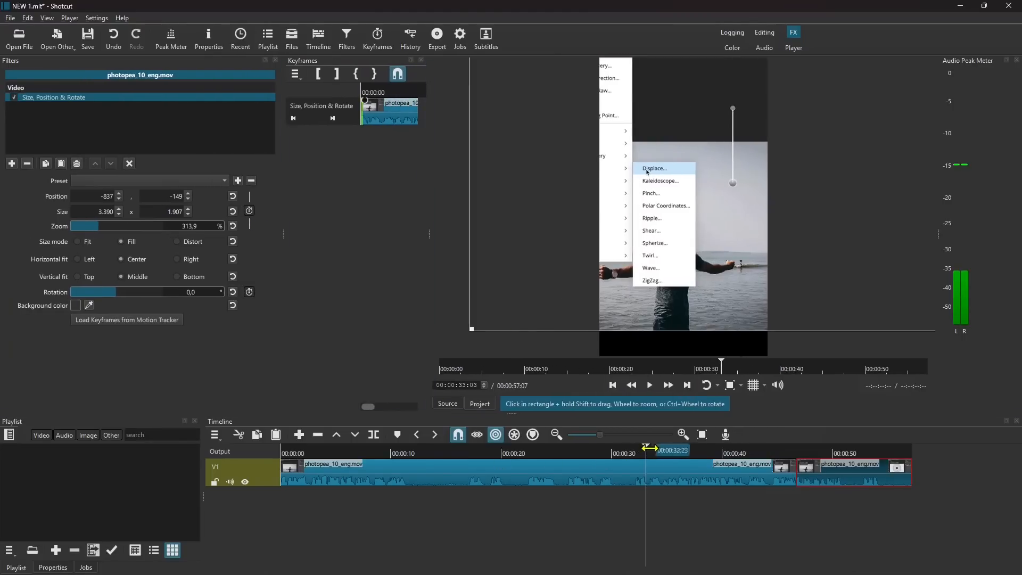
{"action": "left_click", "coordinate": [613, 387]}
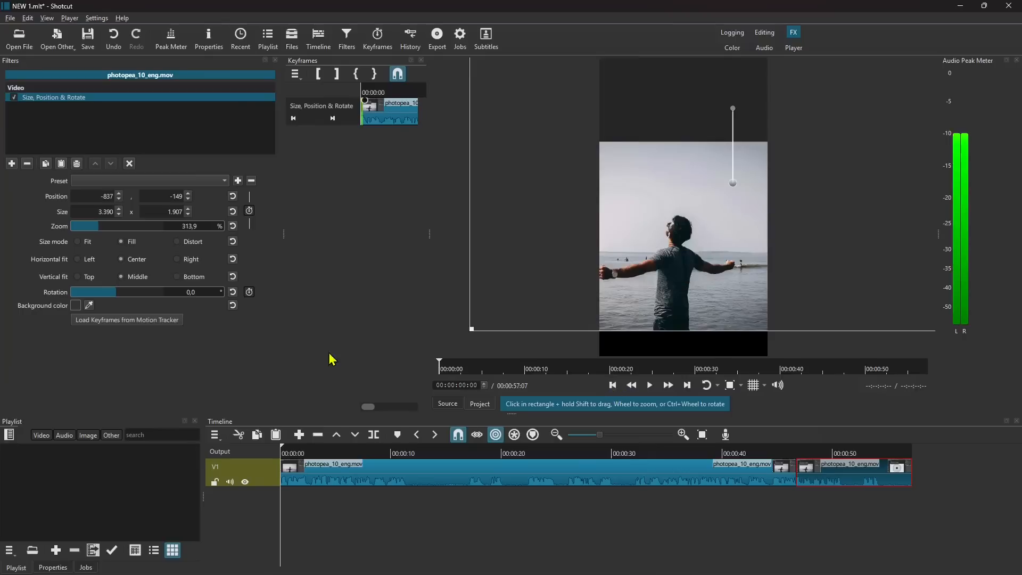
{"action": "left_click", "coordinate": [249, 211]}
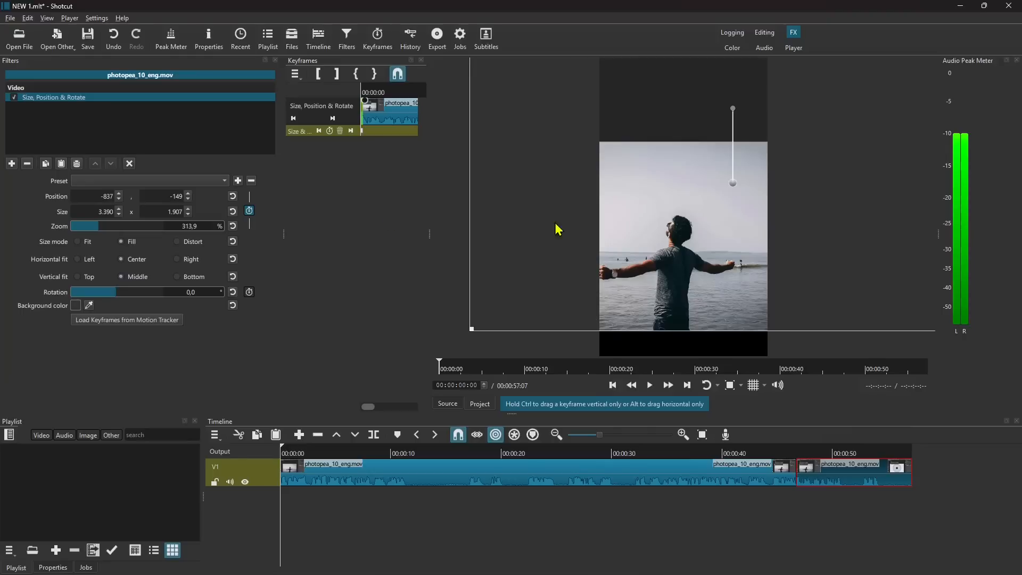
Shift the second clip's filter rectangle in the preview to position -1162, 46.
{"action": "left_click_drag", "start_coordinate": [336, 452], "coordinate": [359, 452]}
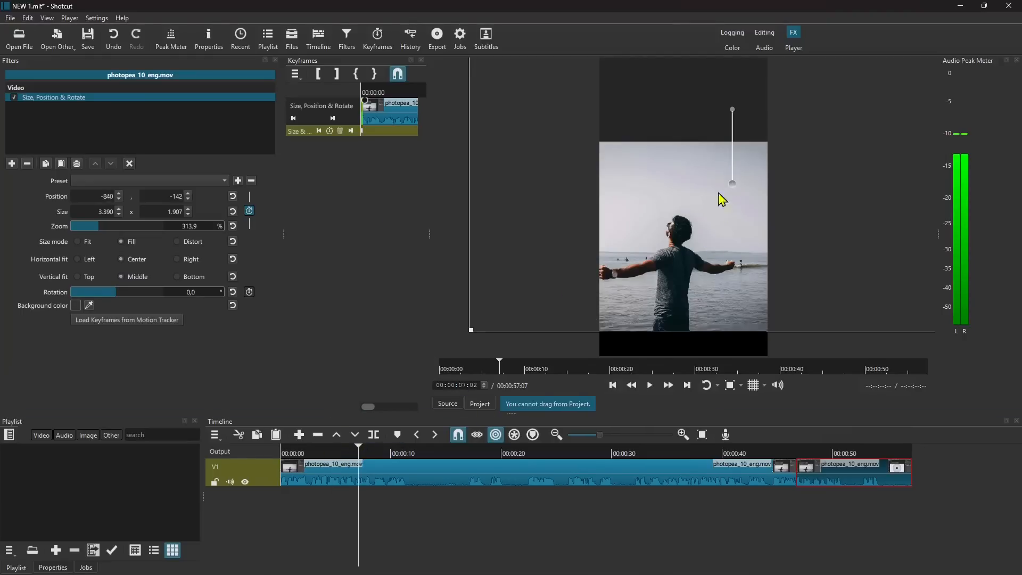
{"action": "left_click_drag", "start_coordinate": [720, 198], "coordinate": [681, 223]}
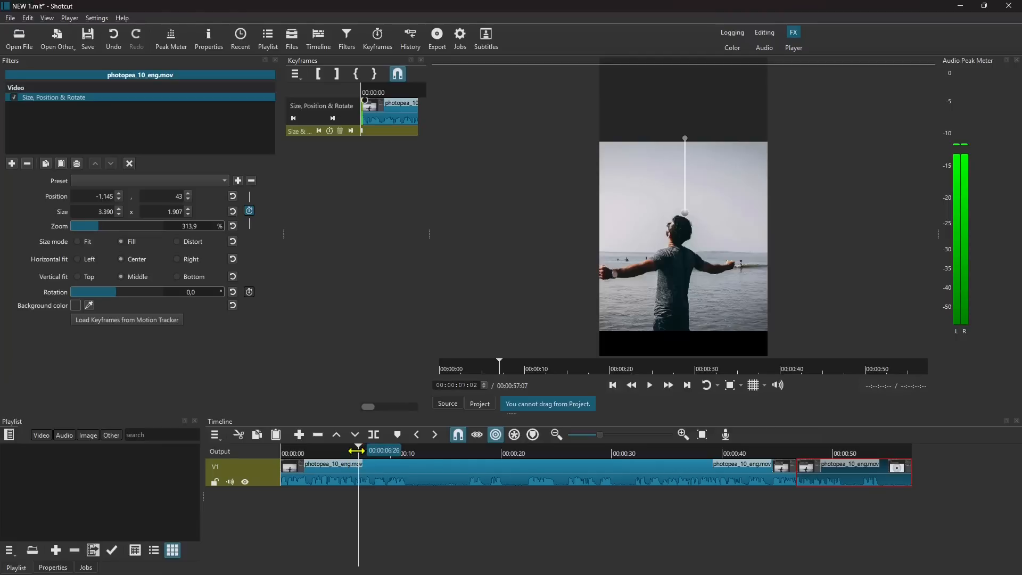
{"action": "left_click_drag", "start_coordinate": [357, 451], "coordinate": [282, 458]}
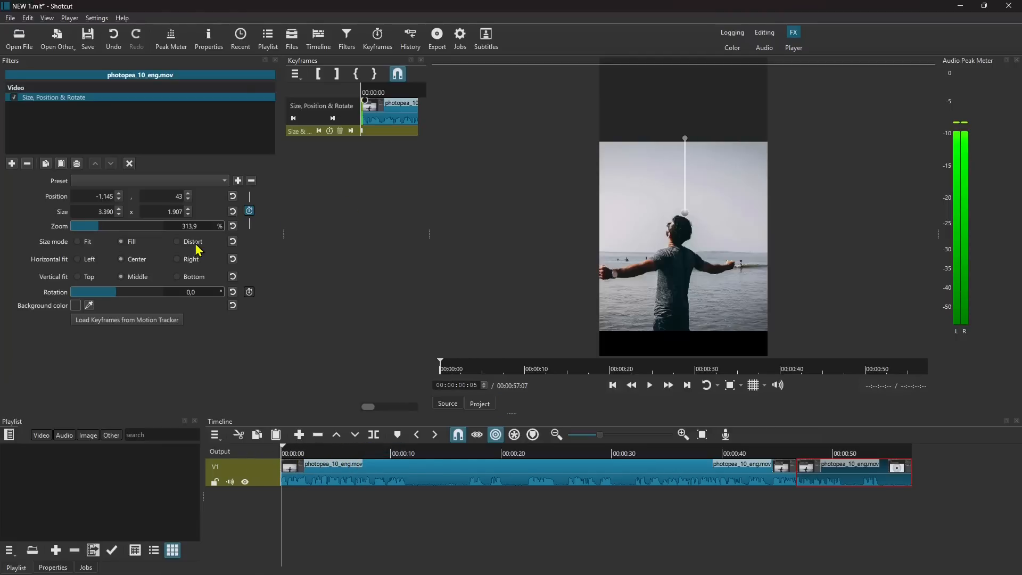
{"action": "left_click_drag", "start_coordinate": [684, 213], "coordinate": [683, 214]}
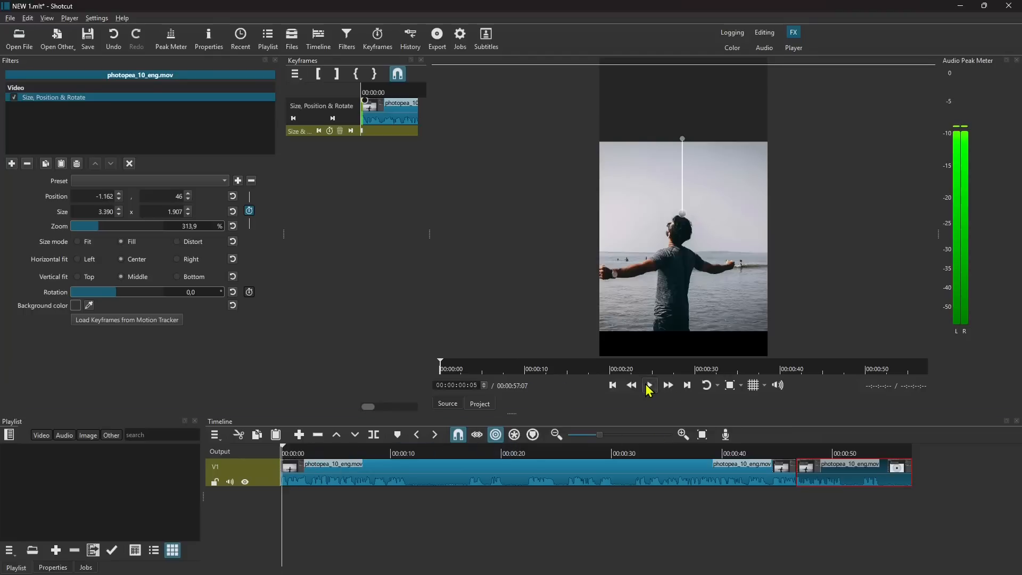
Play and scrub the project to check the keyframed position, ending at 00:00:48:03 in the second clip.
{"action": "left_click", "coordinate": [649, 389]}
{"action": "left_click", "coordinate": [649, 386]}
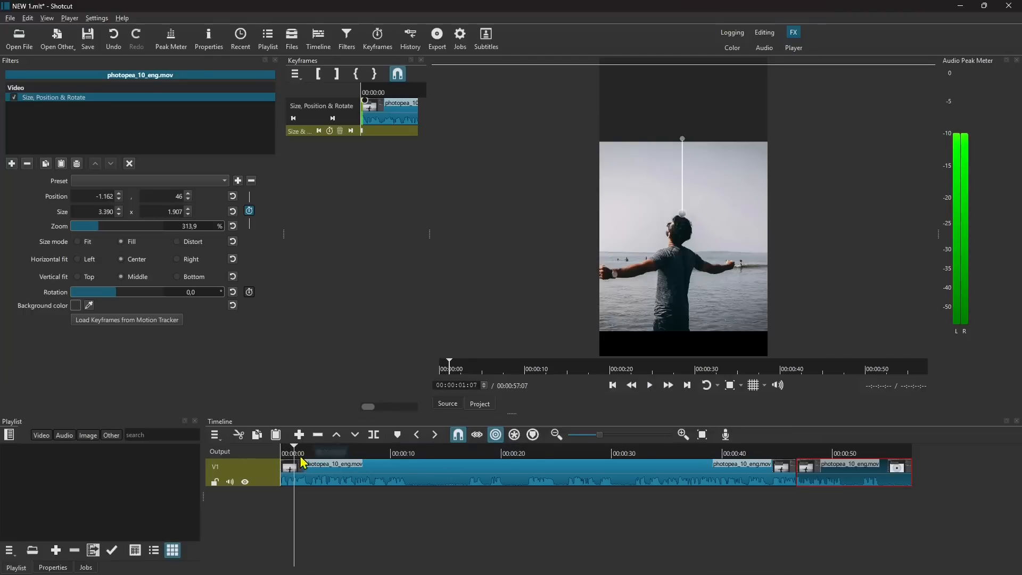
{"action": "left_click_drag", "start_coordinate": [301, 451], "coordinate": [402, 451]}
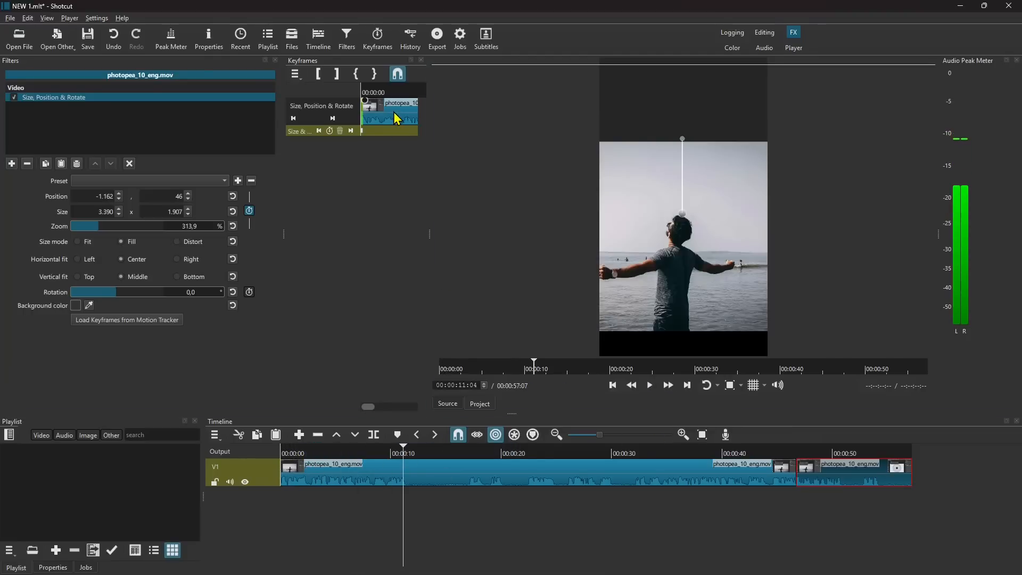
{"action": "left_click_drag", "start_coordinate": [389, 90], "coordinate": [384, 114]}
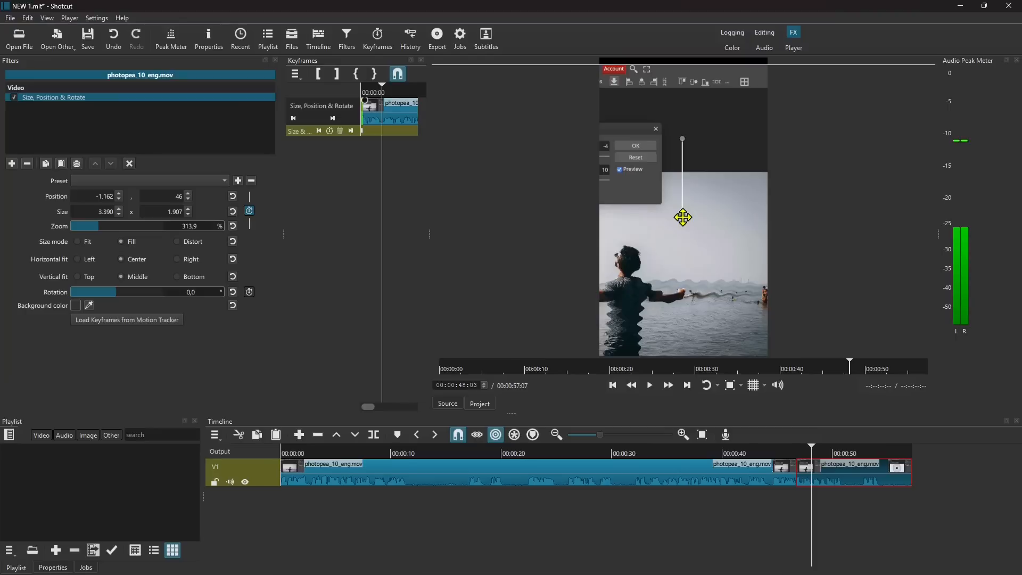
Shift the second clip's filter rectangle in the preview to position -590, 19 at 00:00:48:03 and scrub the playhead to check the movement.
{"action": "left_click_drag", "start_coordinate": [680, 216], "coordinate": [771, 212]}
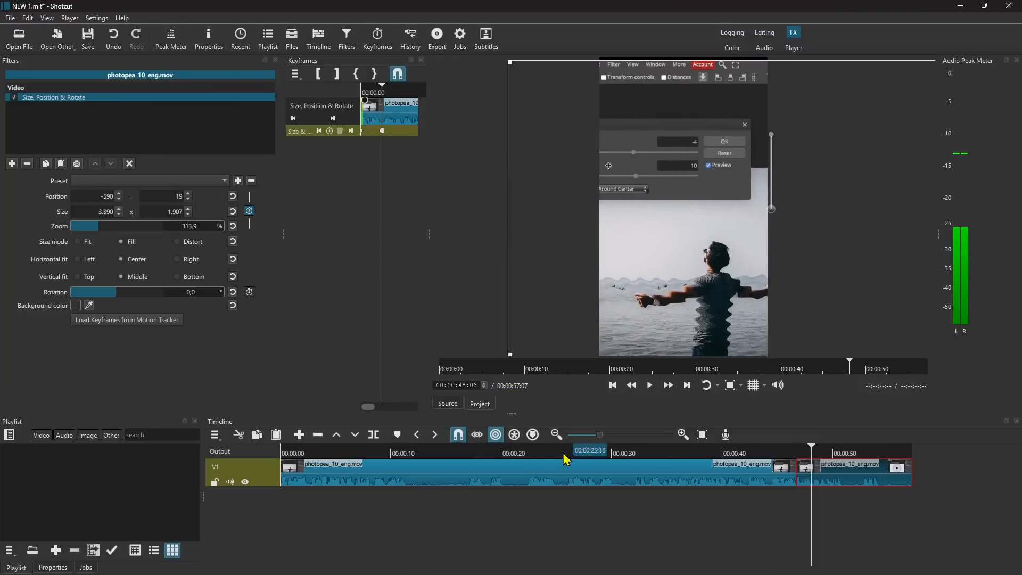
{"action": "mouse_move", "coordinate": [807, 447]}
{"action": "left_mouse_down"}
{"action": "mouse_move", "coordinate": [736, 456]}
{"action": "mouse_move", "coordinate": [810, 453]}
{"action": "left_mouse_up"}
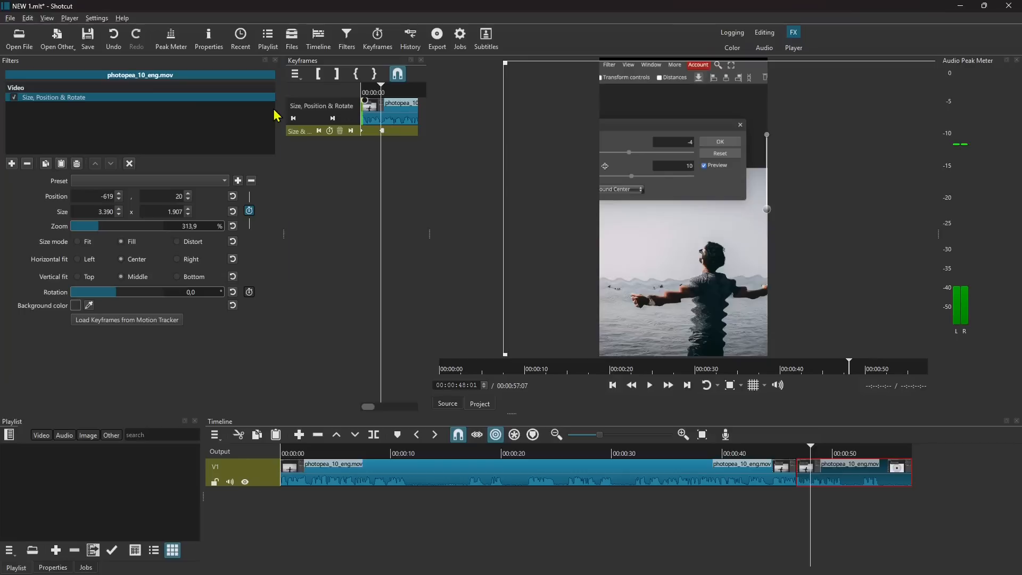
Start a video export of the project and choose the SHORTS folder inside WORKS as its destination.
{"action": "left_click", "coordinate": [10, 18]}
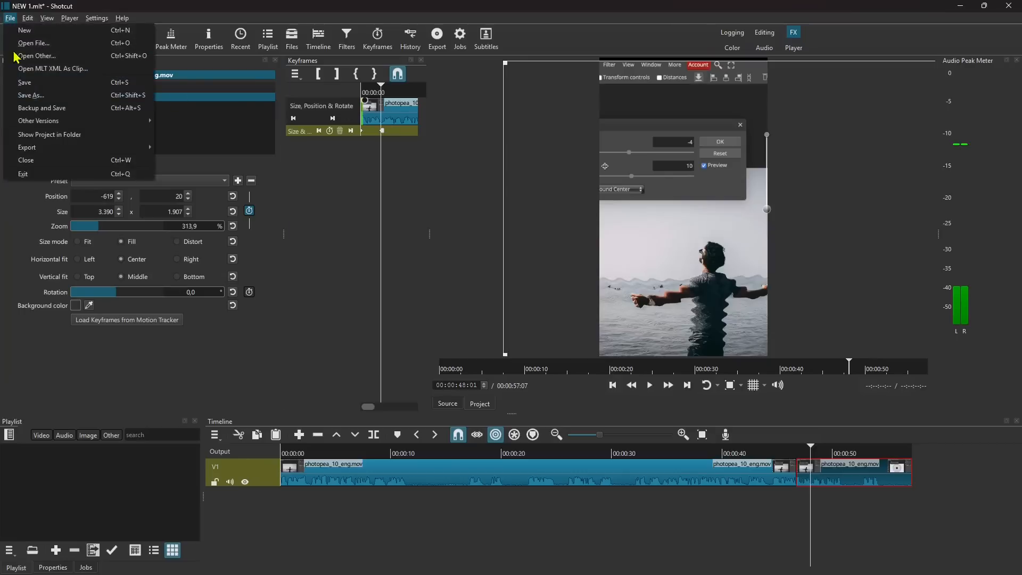
{"action": "mouse_move", "coordinate": [36, 148]}
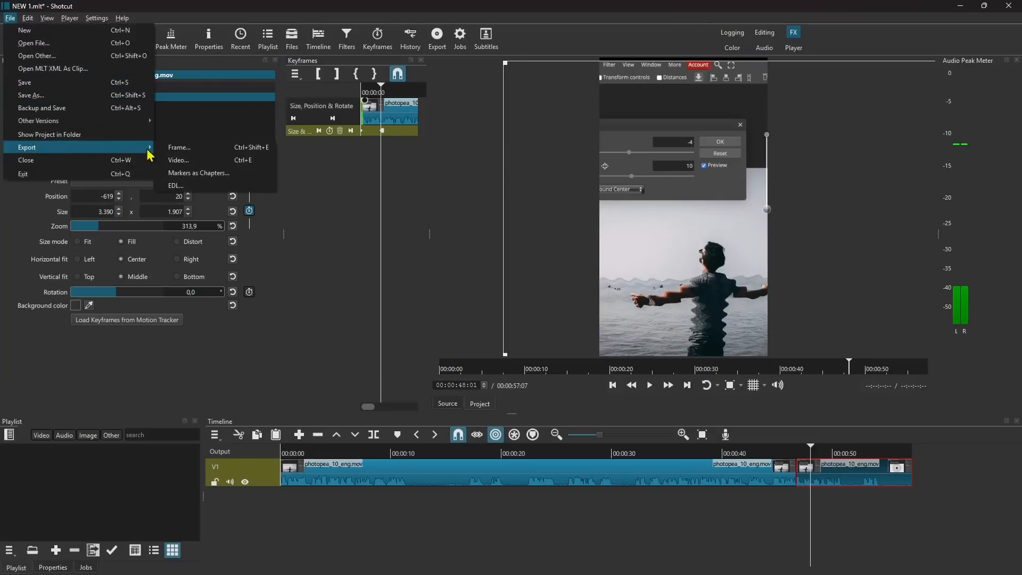
{"action": "left_click", "coordinate": [198, 161]}
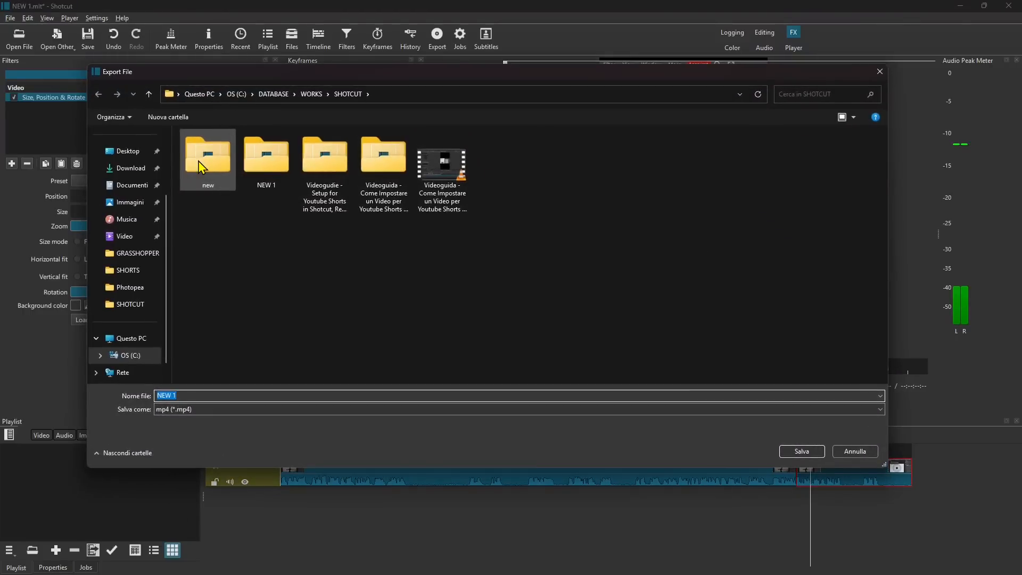
{"action": "left_click", "coordinate": [313, 94]}
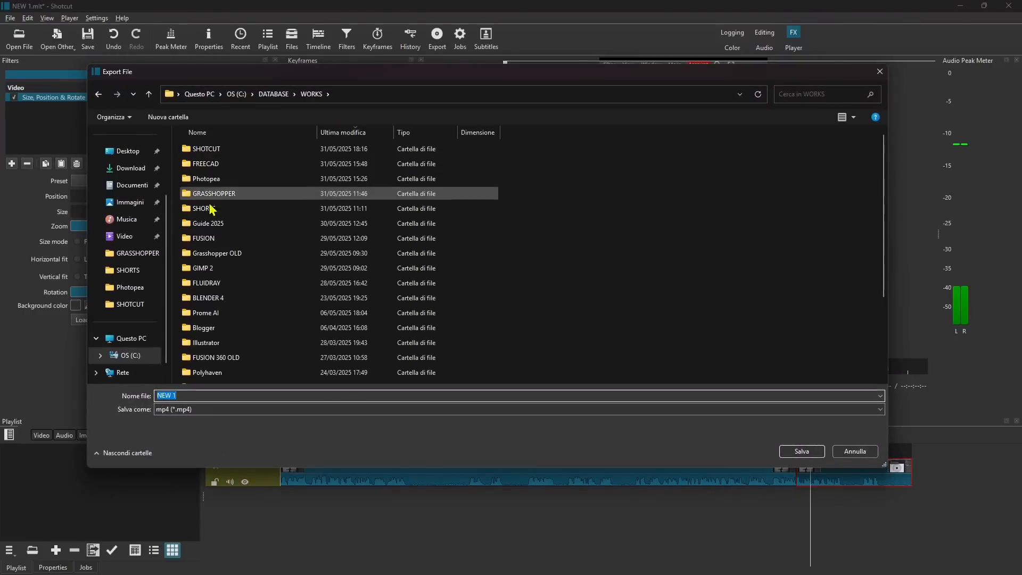
{"action": "double_click", "coordinate": [209, 212]}
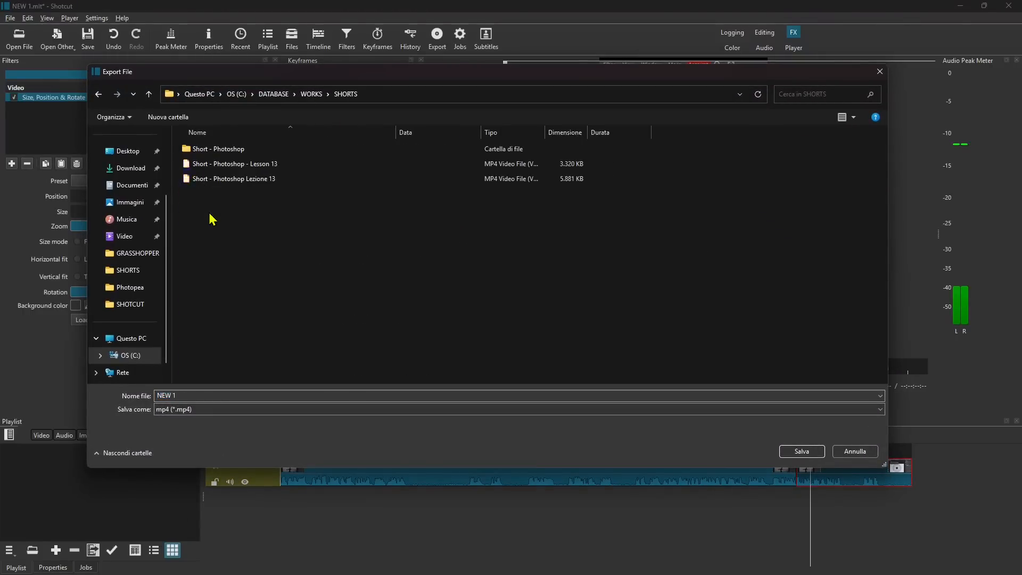
Name the MP4 export "short - Photopea Lesson 10" and save it to start the export job.
{"action": "left_click", "coordinate": [201, 394]}
{"action": "type", "text": "short -"}
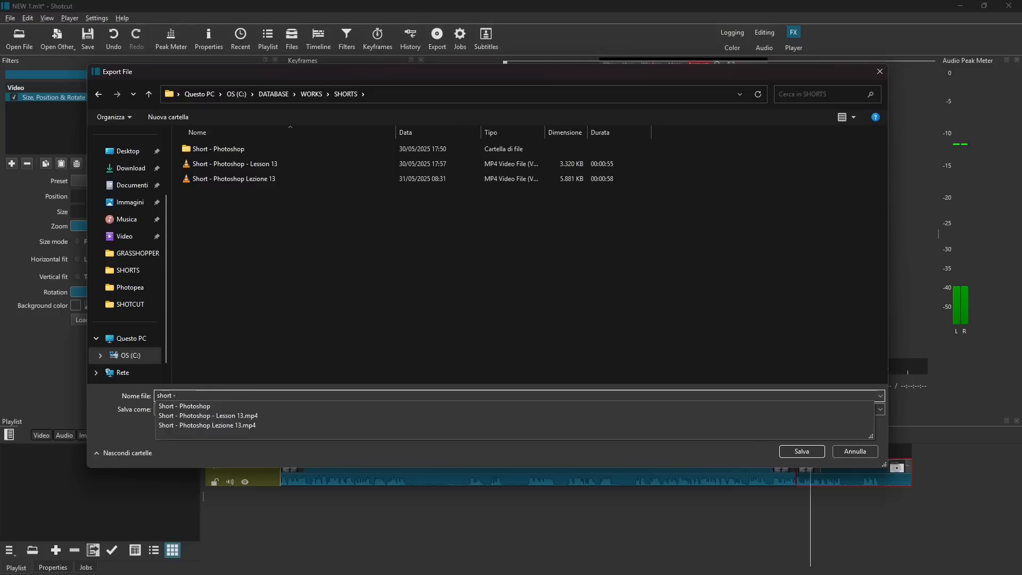
{"action": "type", "text": " Photopea"}
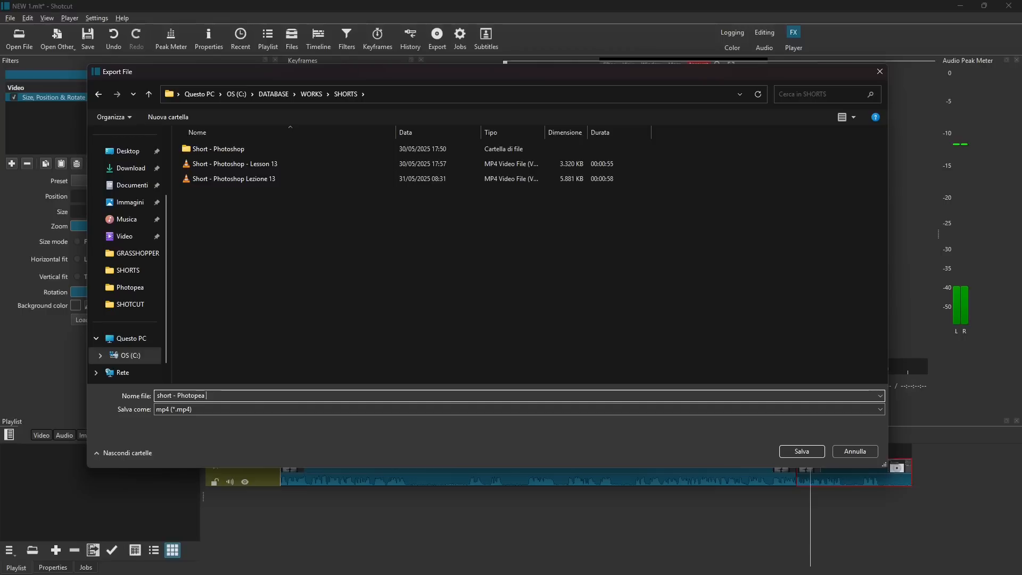
{"action": "type", "text": " Lesson 10"}
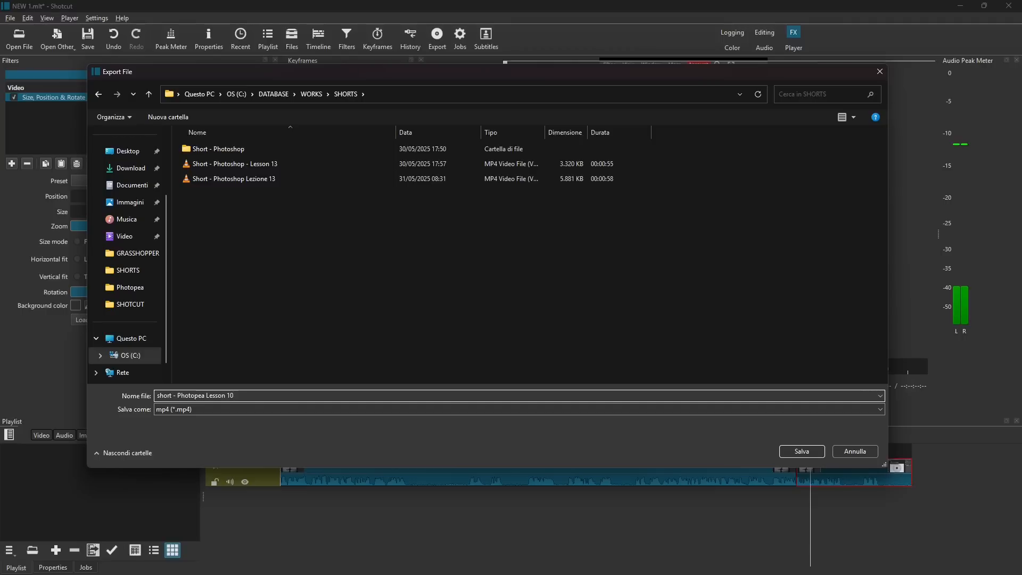
{"action": "left_click", "coordinate": [802, 450]}
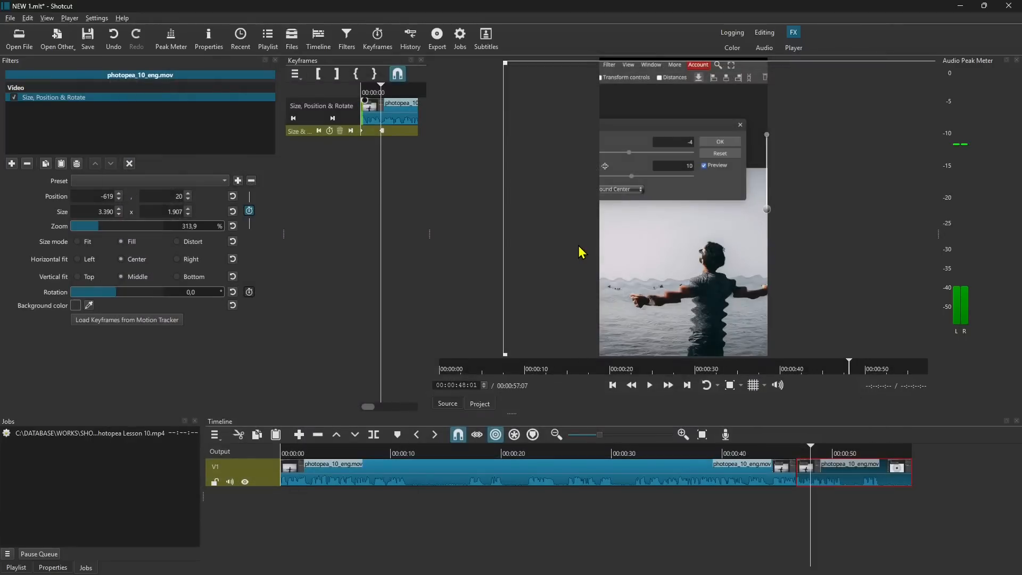